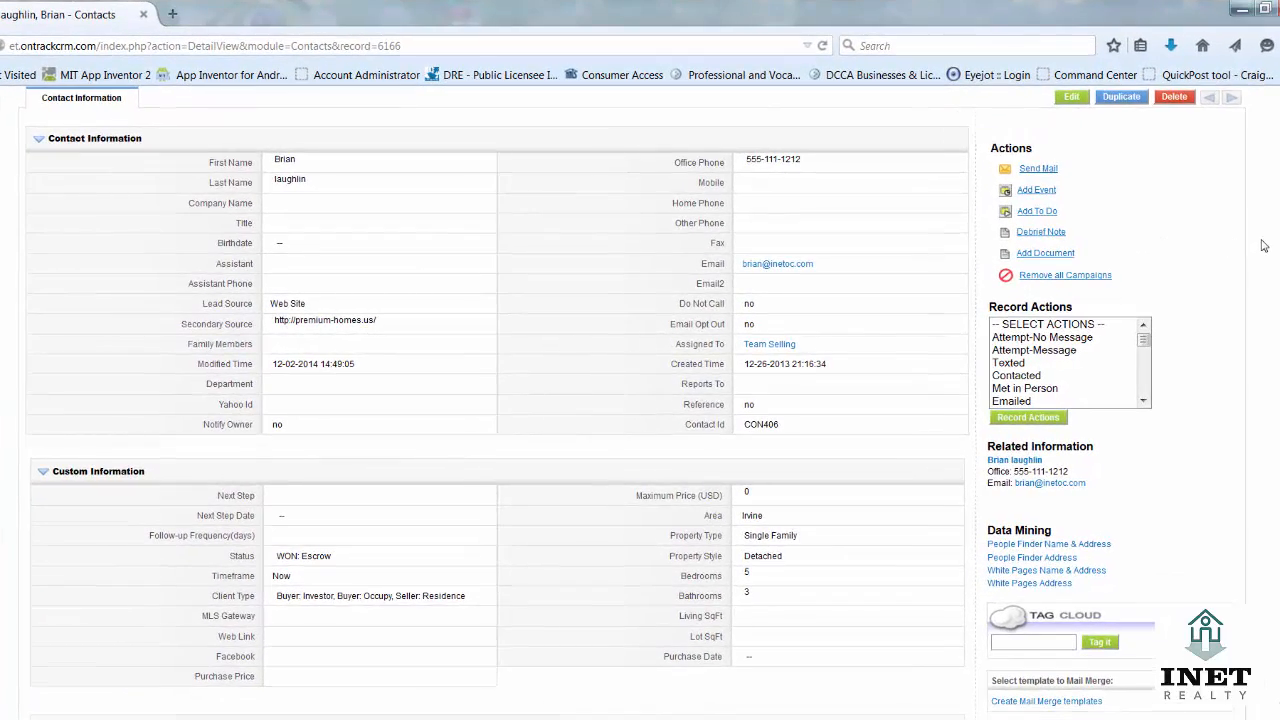
Examine the contact record from the contact details through the emails, Activity History entries, documents and campaigns
scroll(1260, 245, "up", 3)
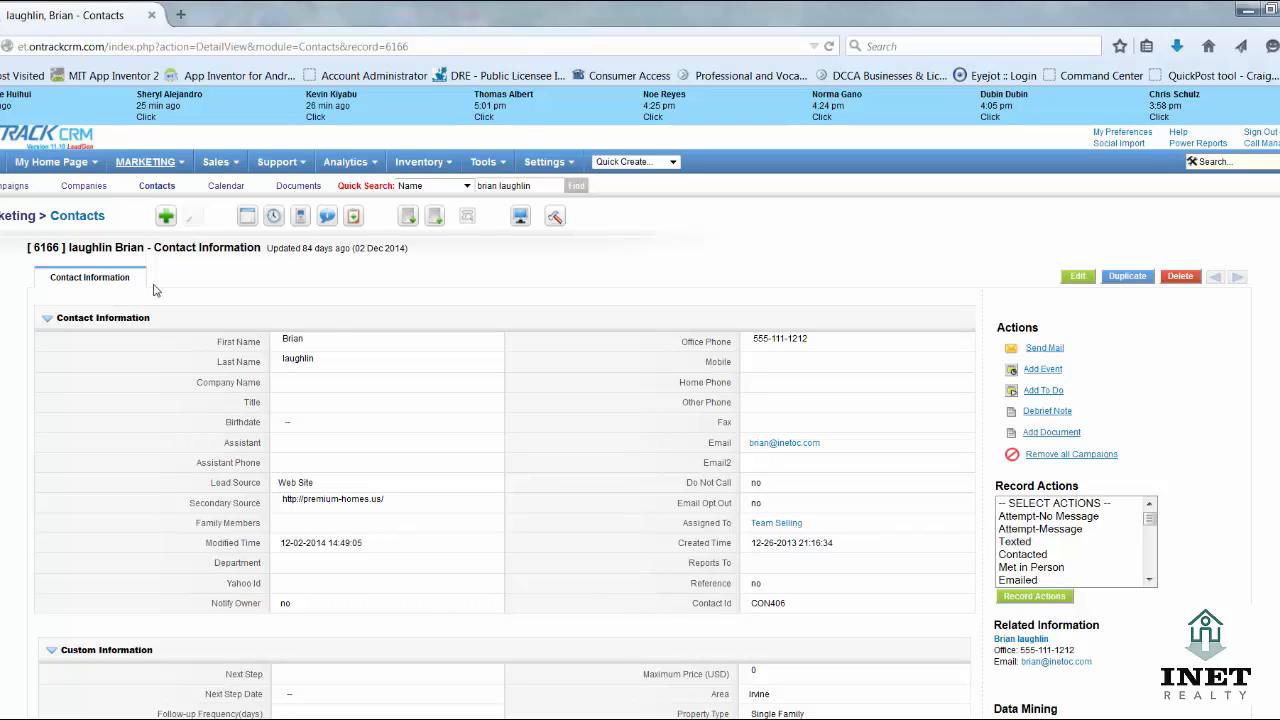
scroll(155, 290, "down", 4)
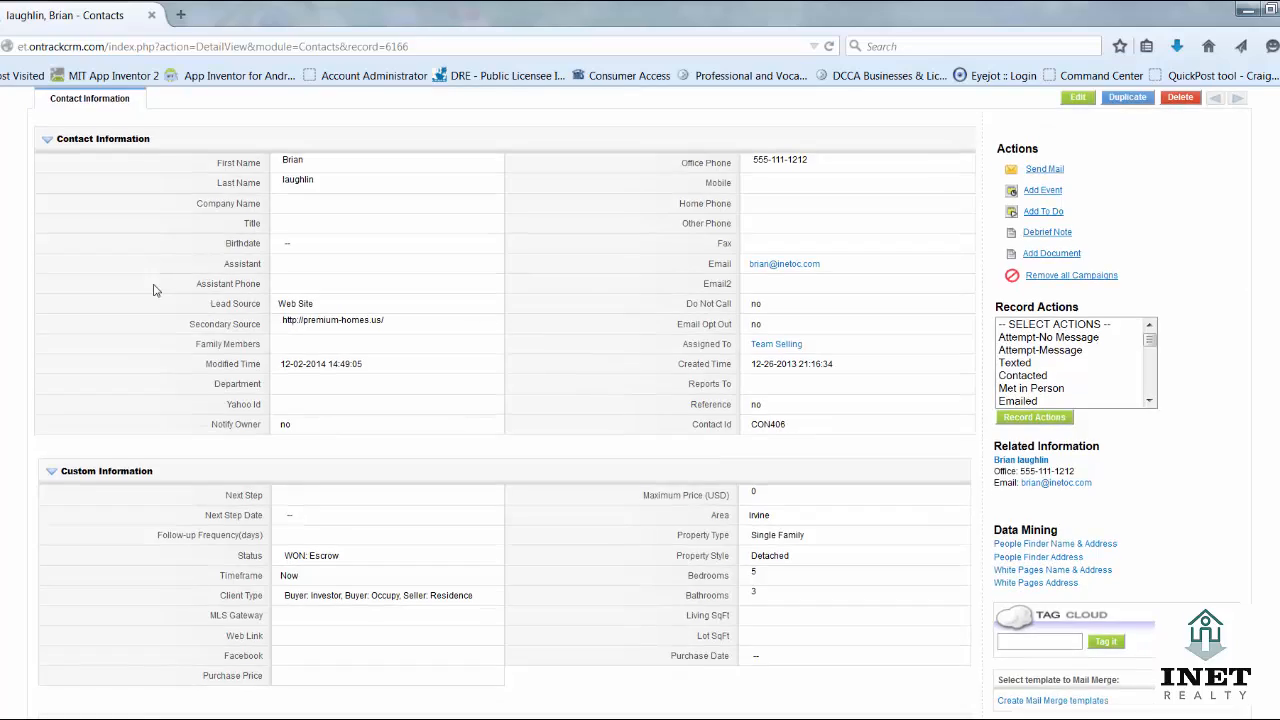
scroll(176, 318, "down", 4)
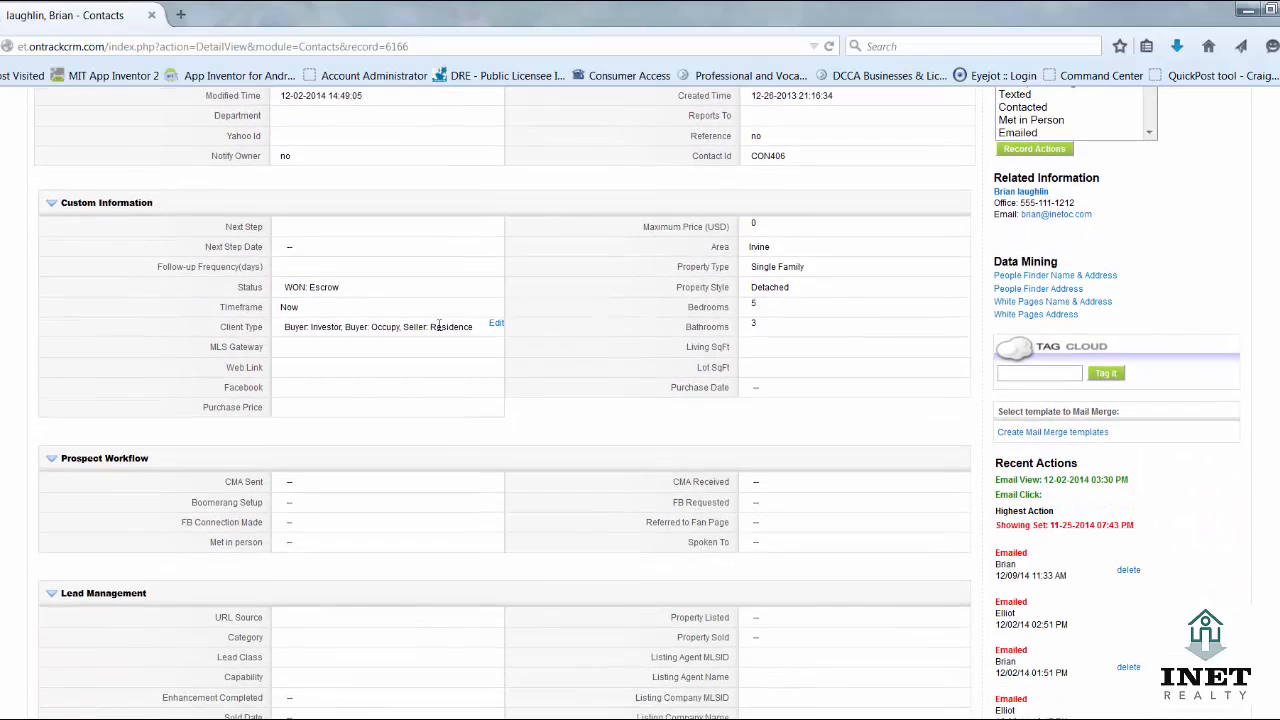
scroll(591, 429, "down", 4)
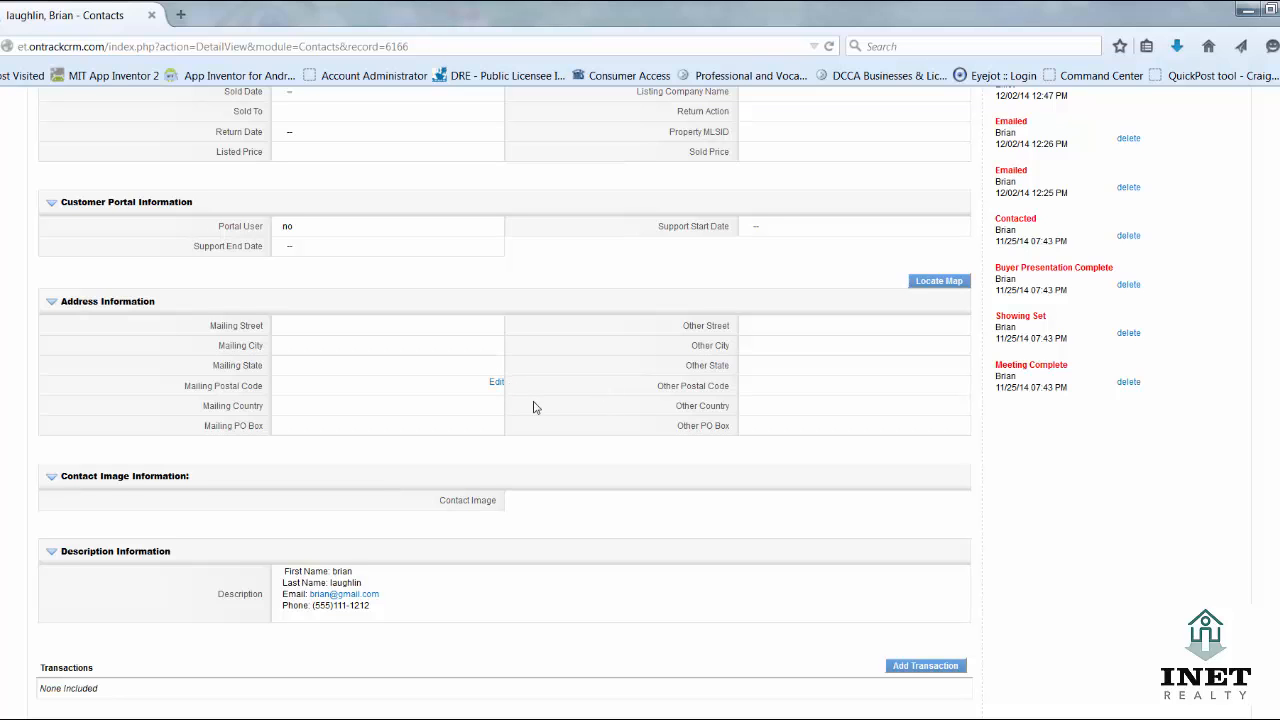
scroll(531, 406, "down", 1)
scroll(600, 340, "down", 2)
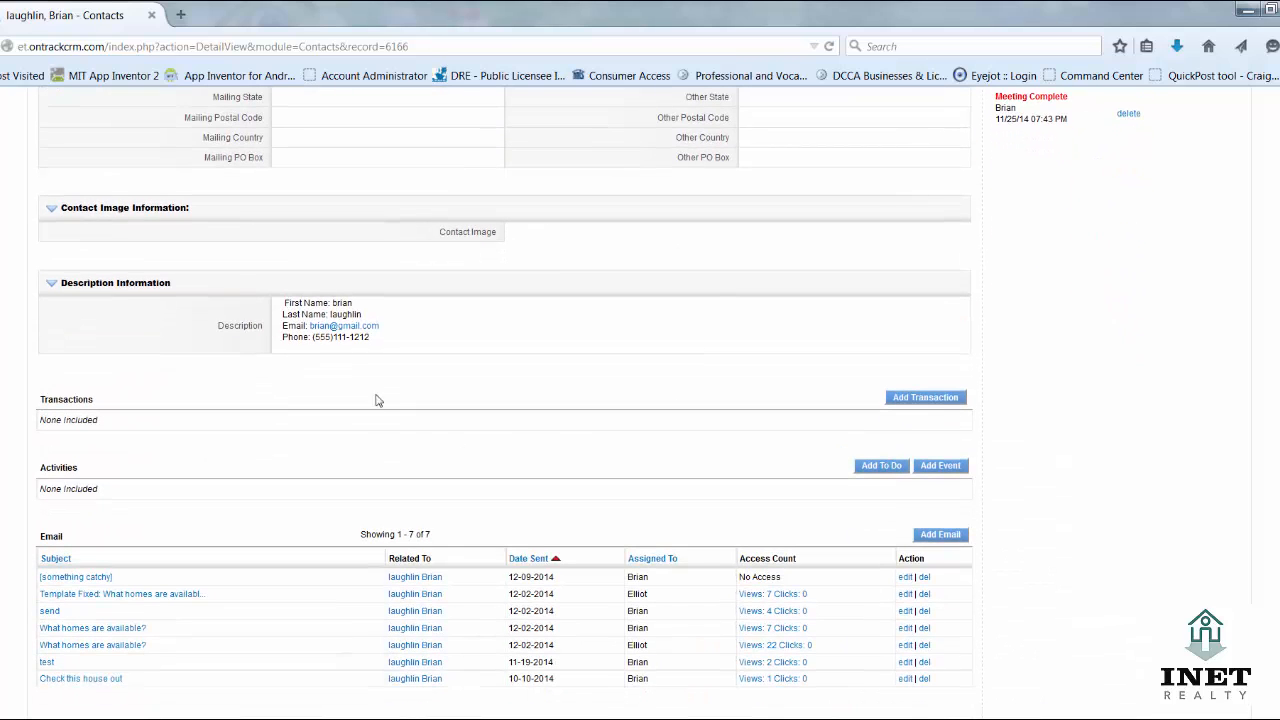
scroll(630, 399, "down", 4)
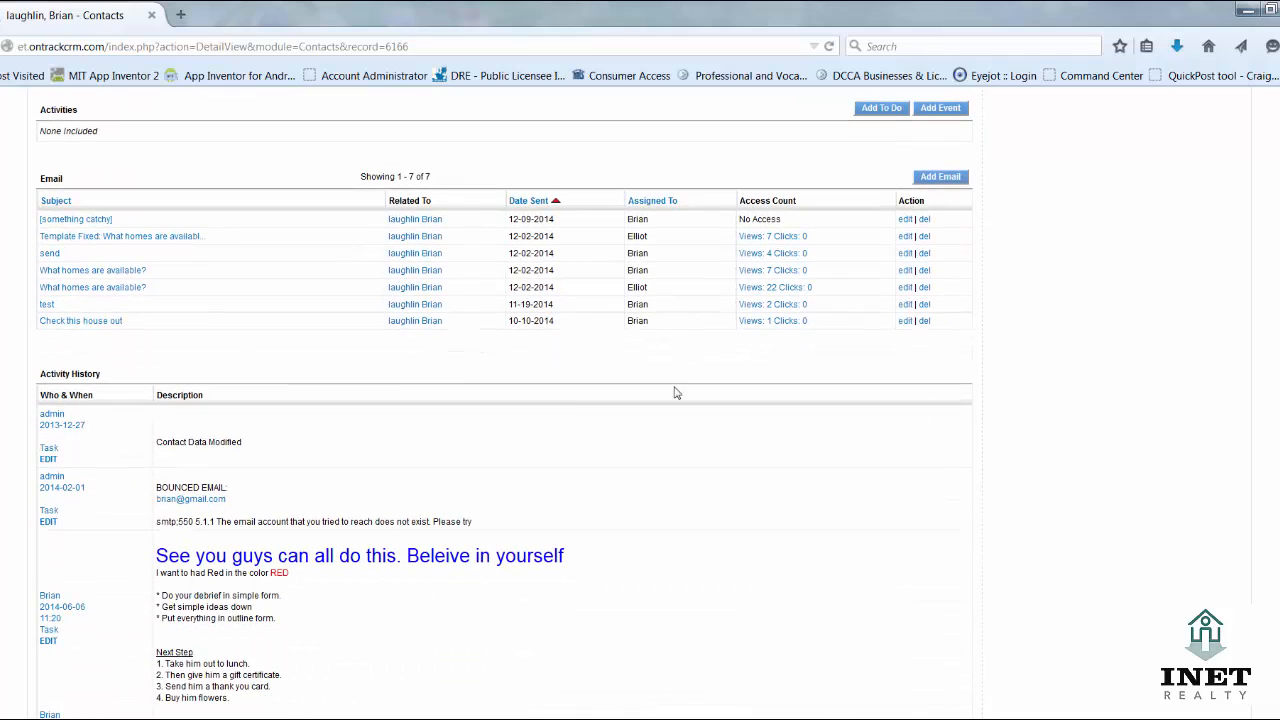
scroll(650, 360, "down", 2)
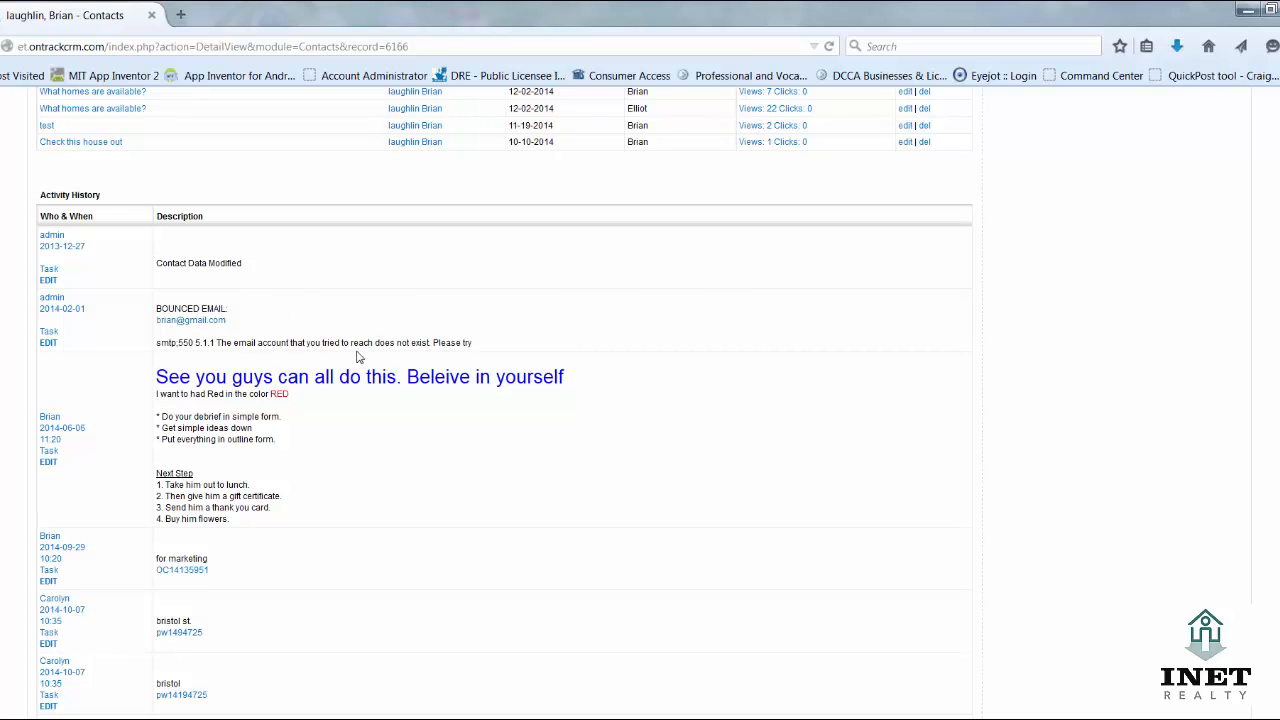
scroll(300, 432, "down", 5)
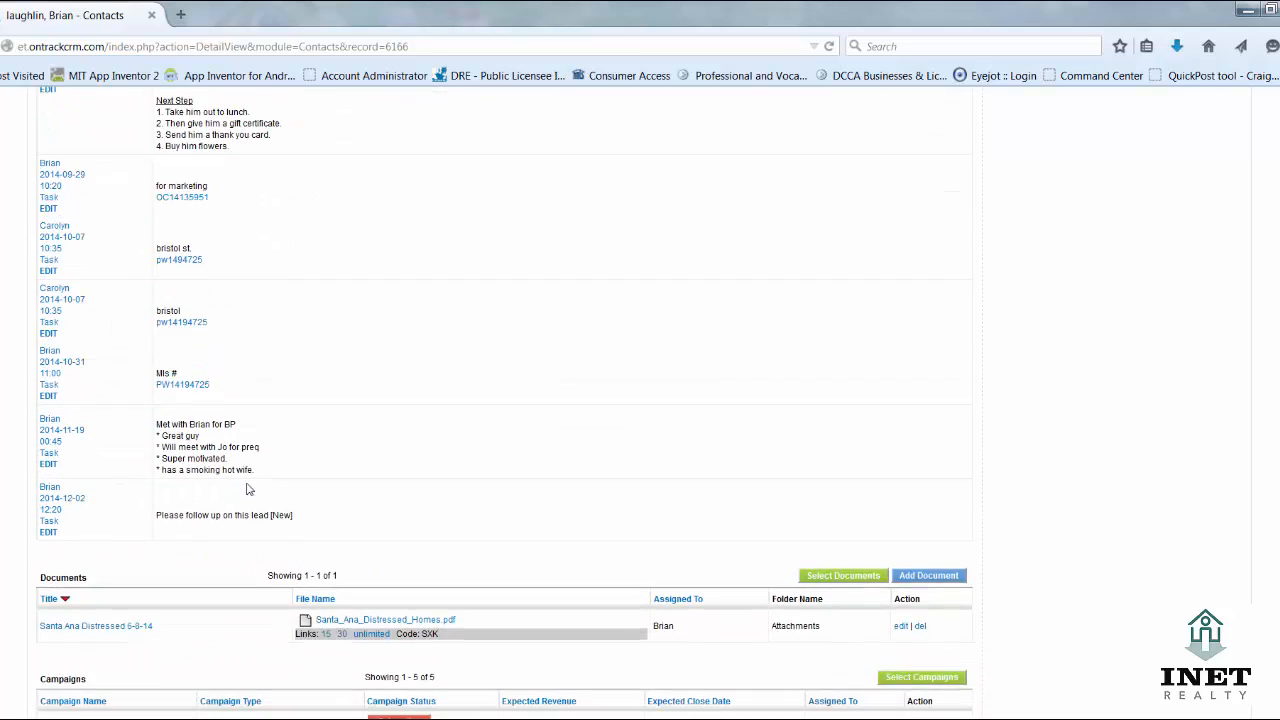
scroll(270, 488, "down", 2)
scroll(349, 351, "up", 3)
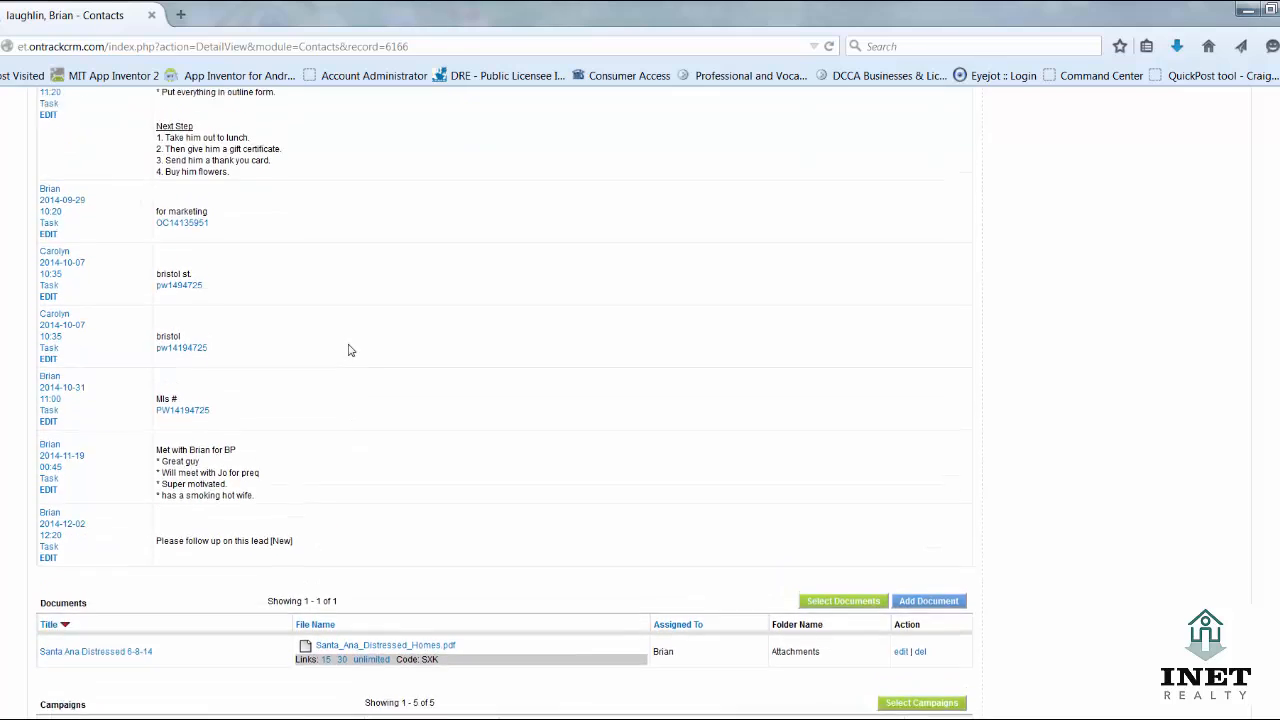
scroll(352, 350, "up", 5)
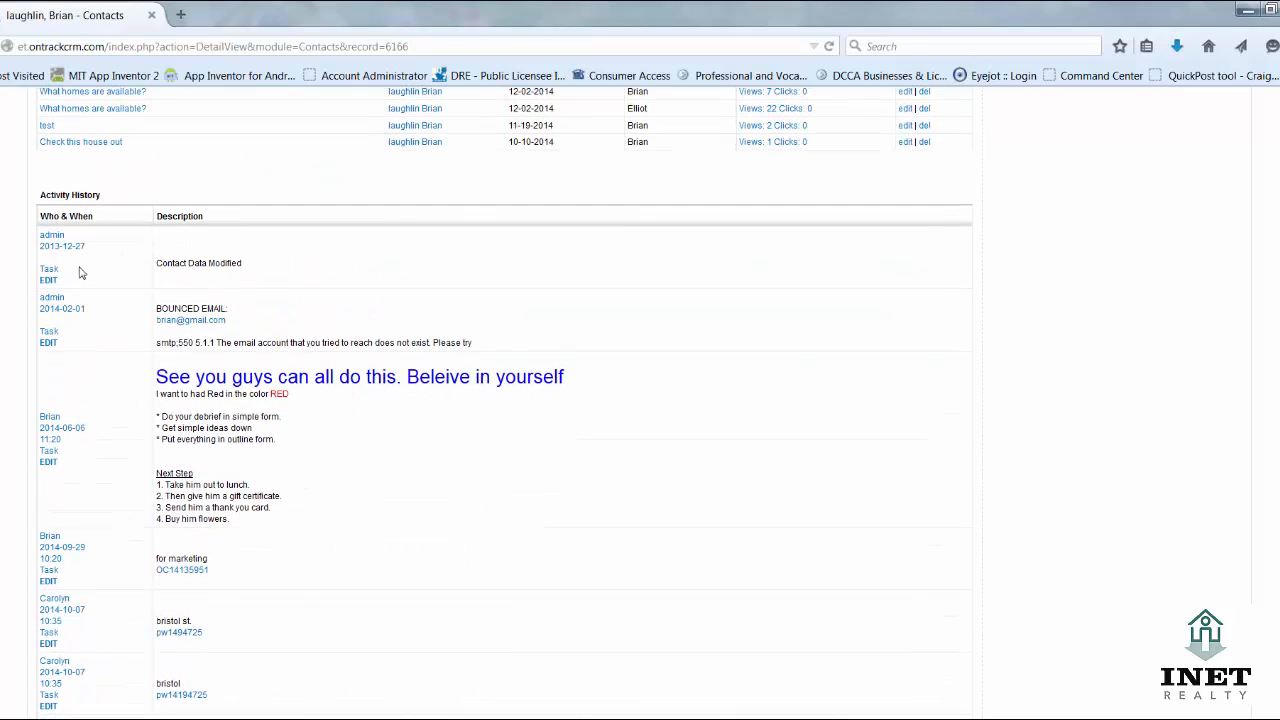
scroll(97, 309, "down", 6)
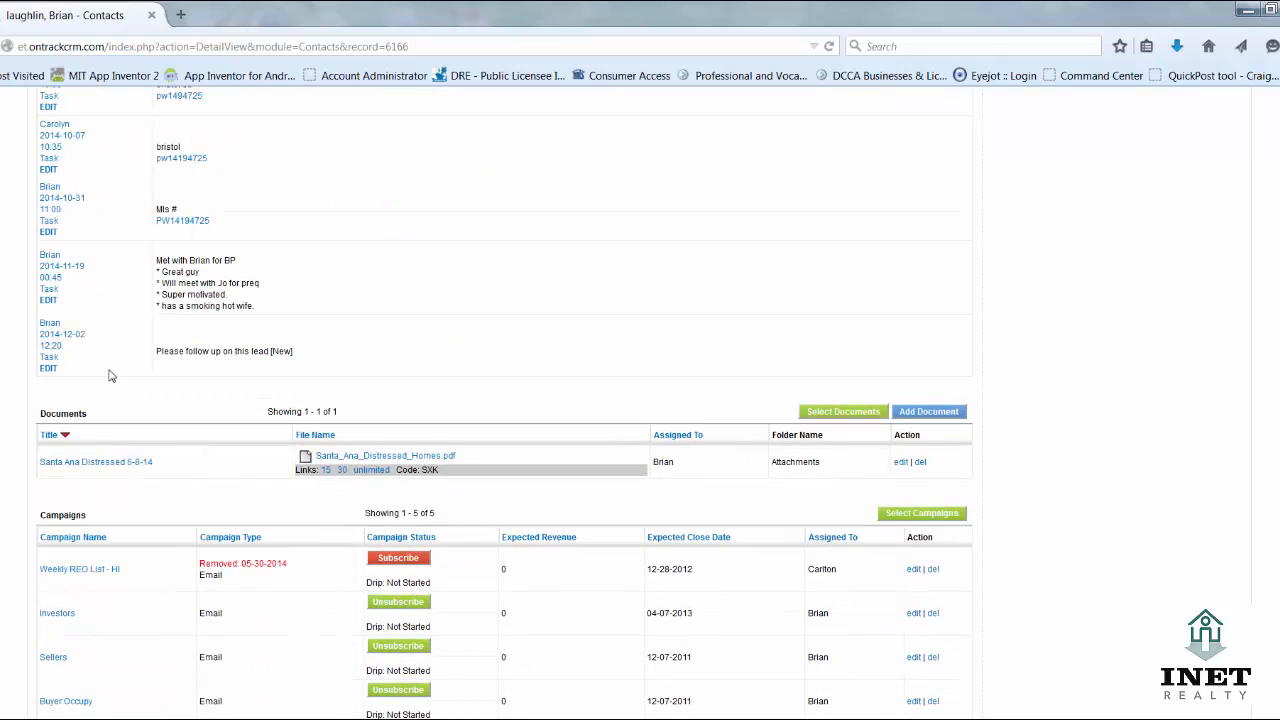
scroll(127, 364, "up", 3)
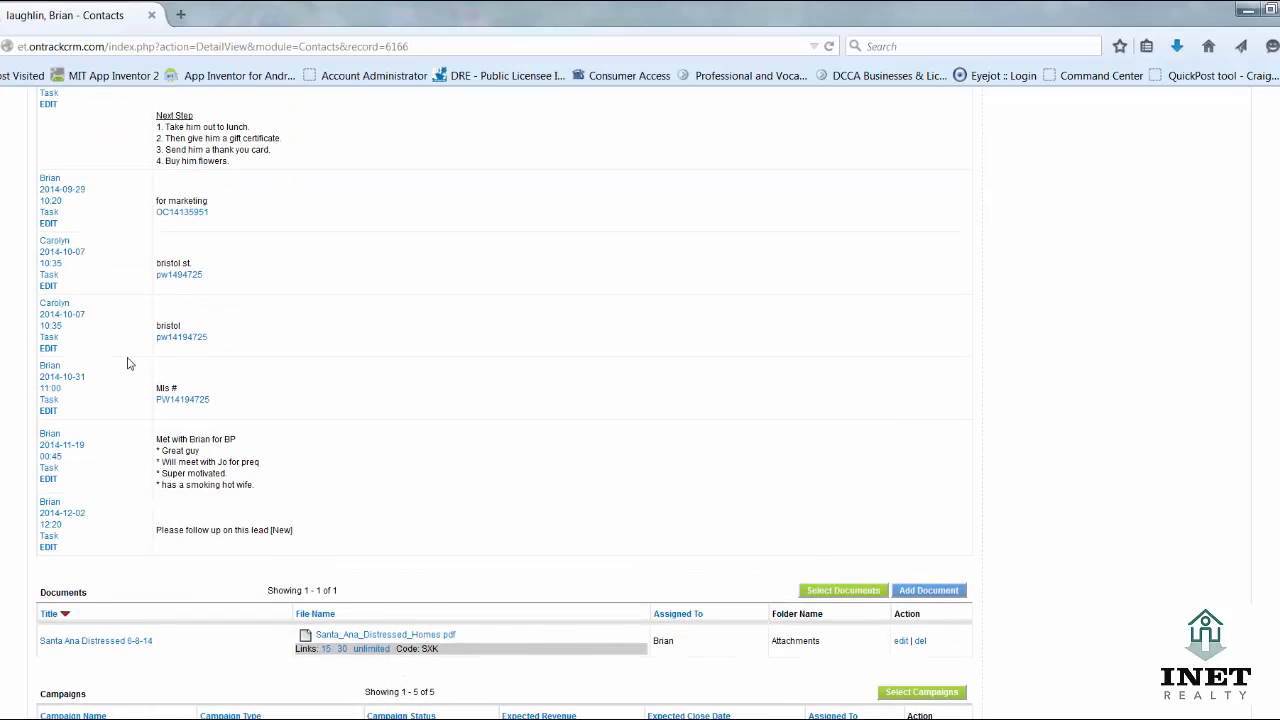
scroll(127, 364, "up", 20)
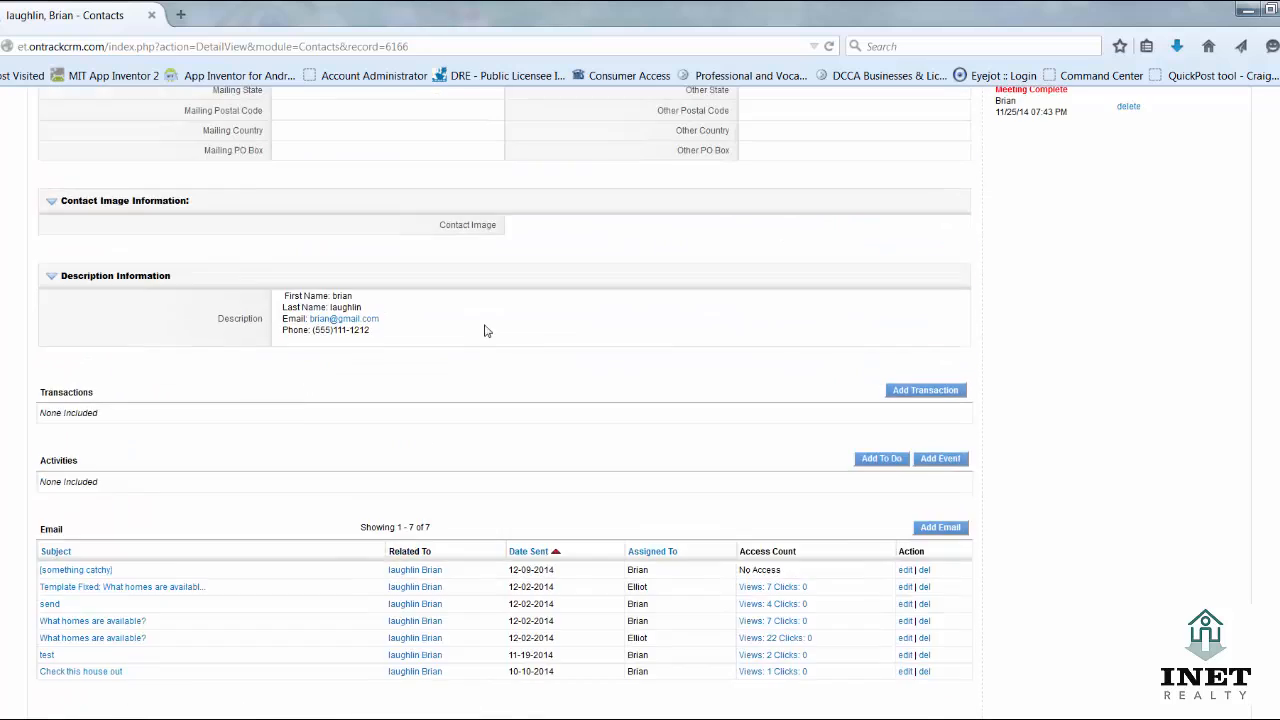
Start a new debrief note for this contact and set its To Do title to "training on debriefs"
scroll(683, 327, "up", 8)
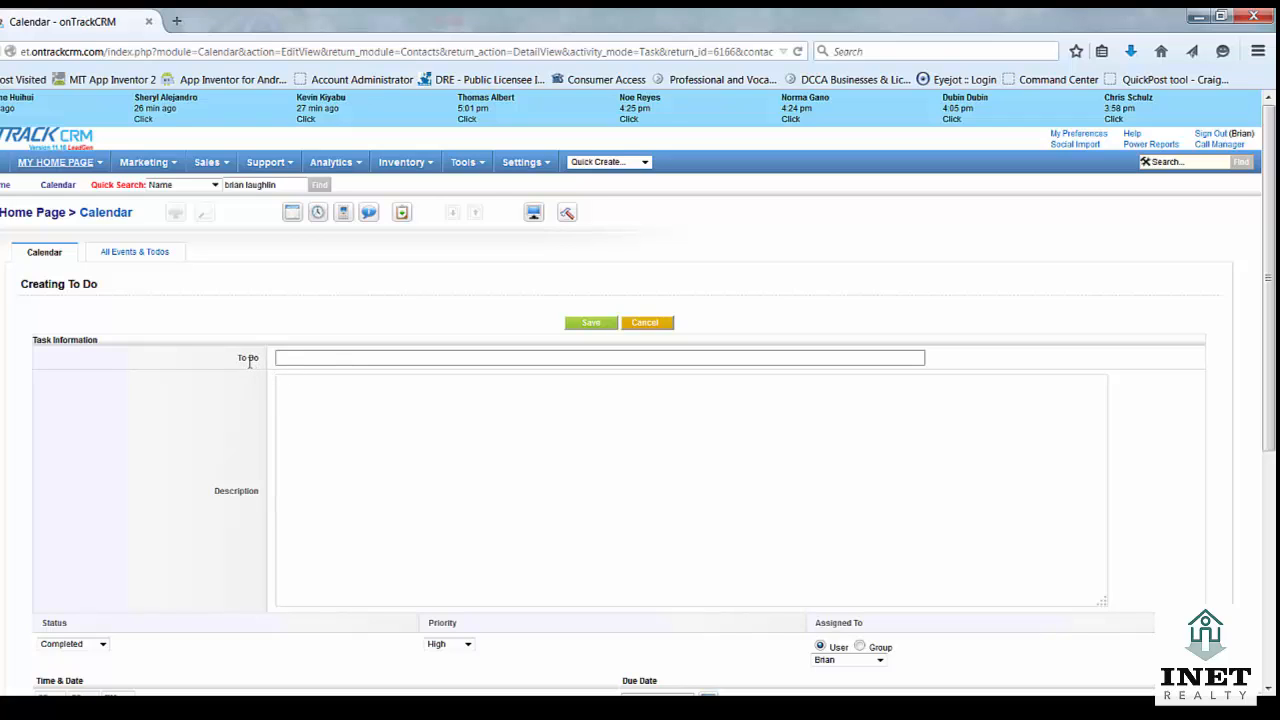
left_click(290, 359)
key("Escape")
type("tra")
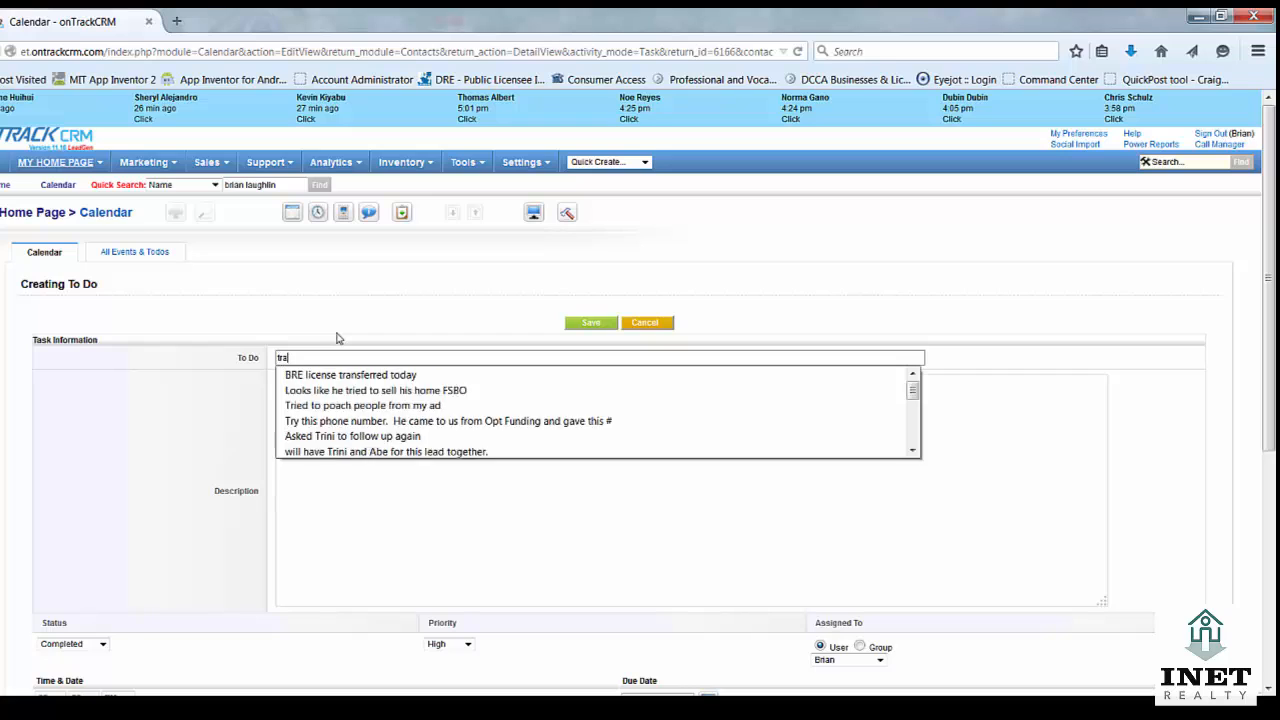
type("ining on det")
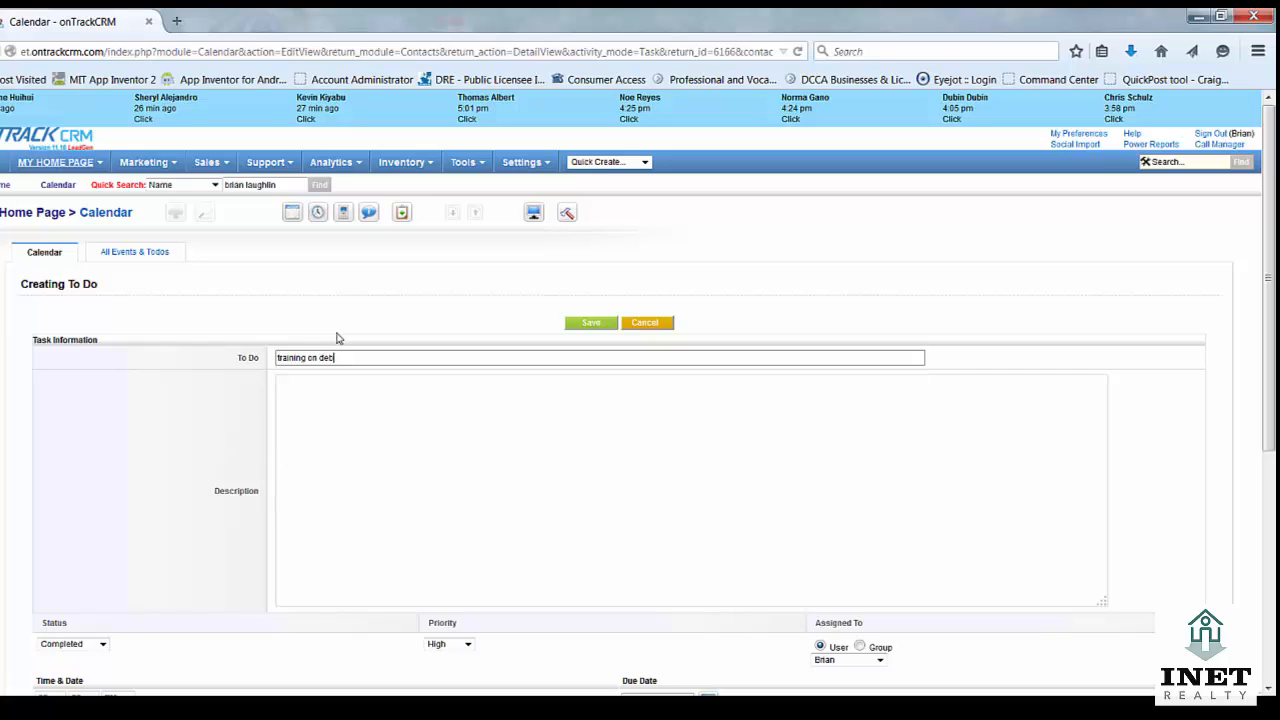
key("BackSpace")
type("briefs")
Fill the description with asterisk bullets "covered training", "spoke about the location of debriefing notes." and "impressed upon users the importance of debreifing"
key("Tab")
type("* covered training")
key("Return")
type("* spoke about the l")
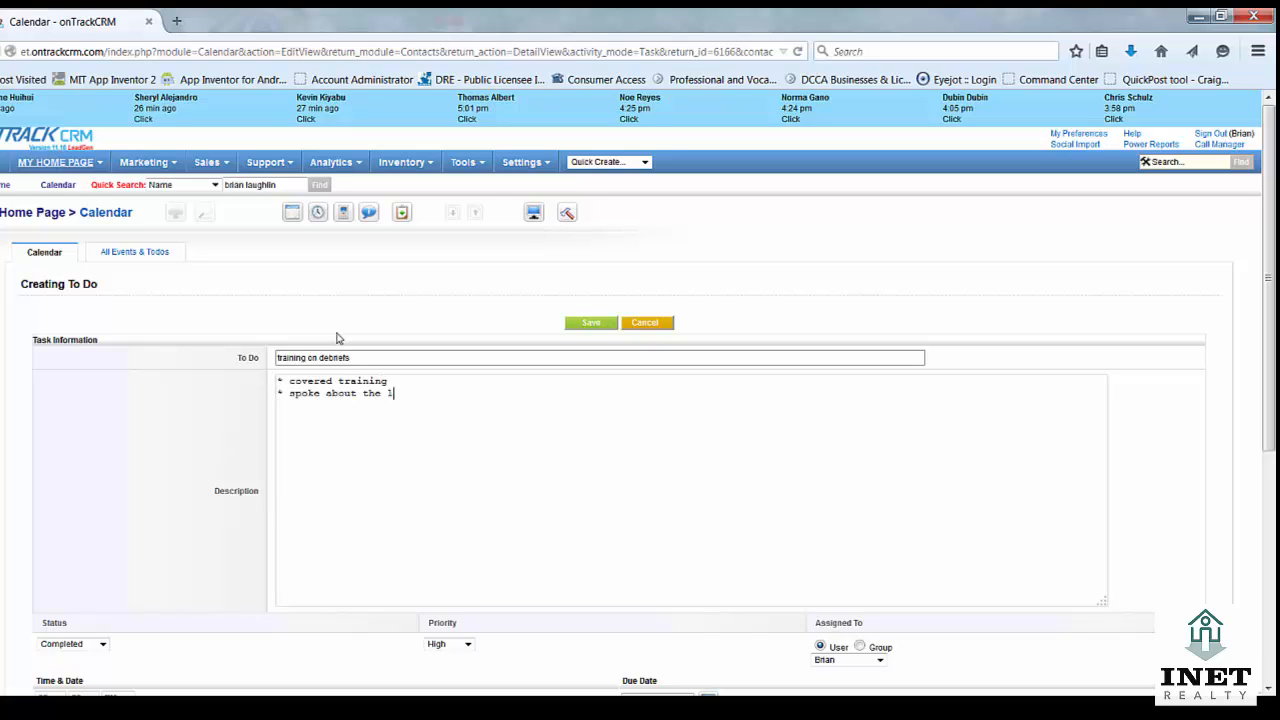
type("ocation of debriefing notes.")
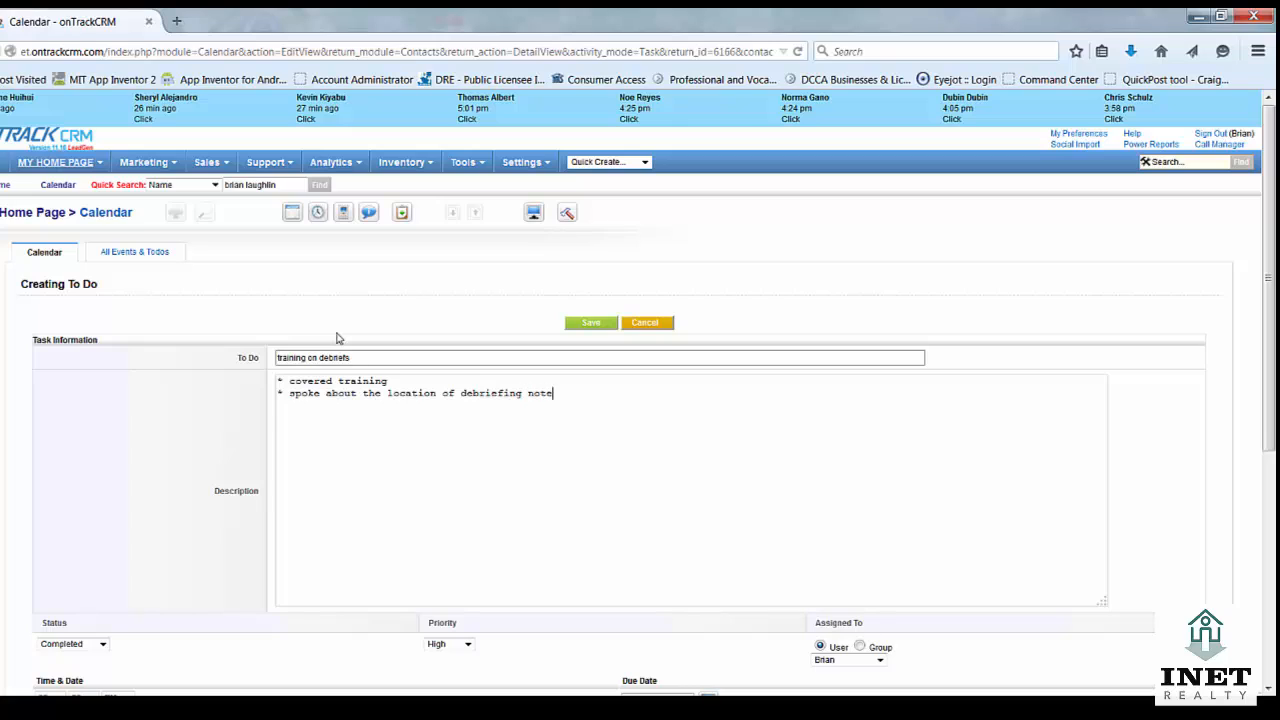
key("Return")
type("* impressed upon users the impo")
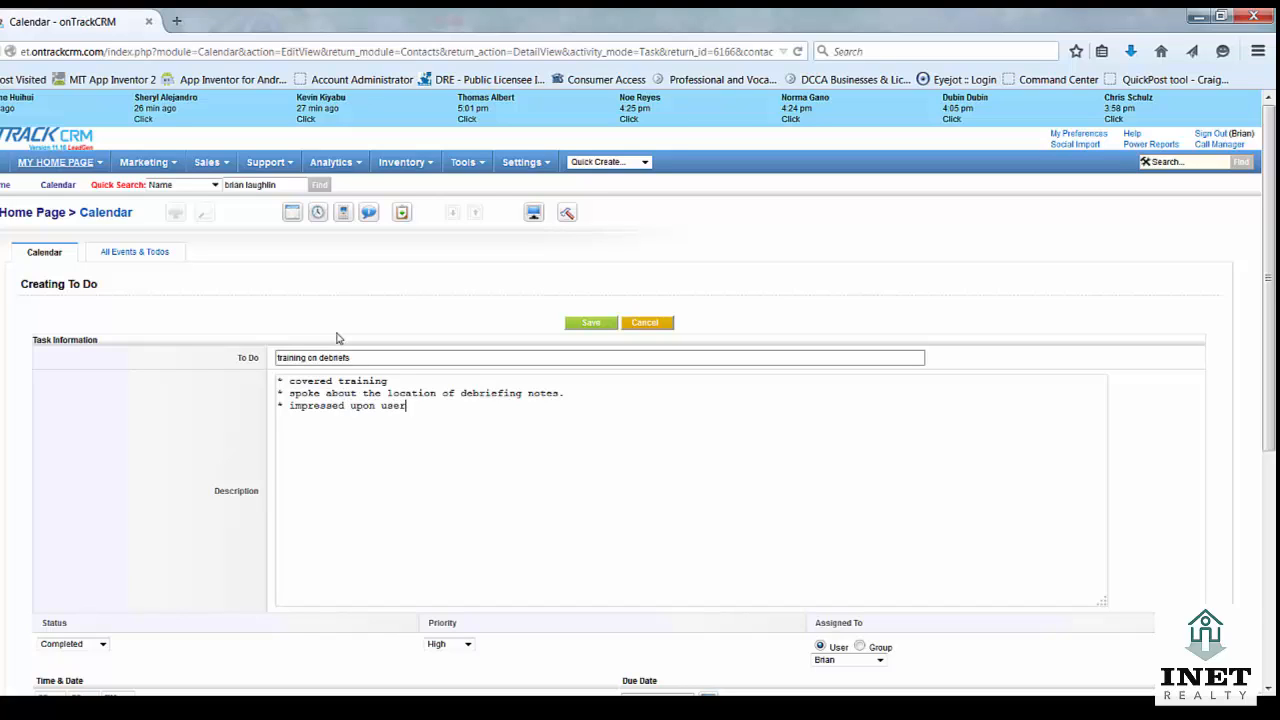
type("rtance of debreifing")
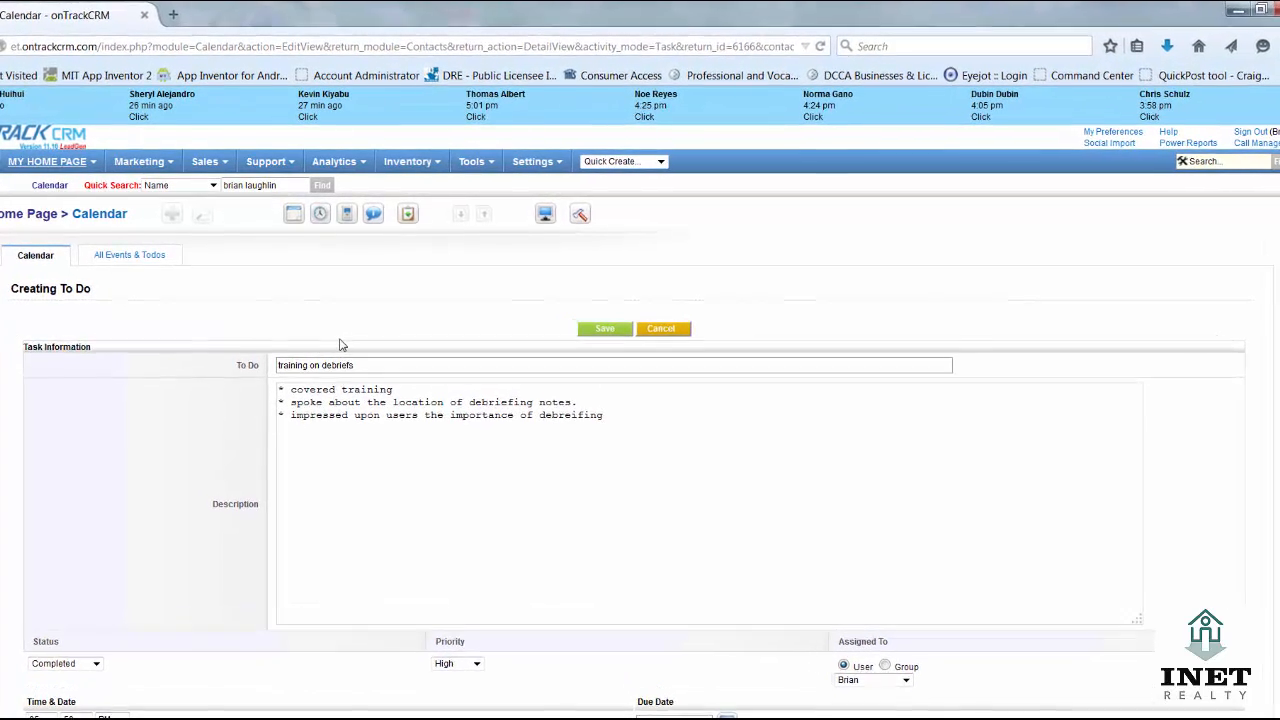
Check the remaining task settings of the debrief note and save it to the contact
scroll(409, 390, "down", 2)
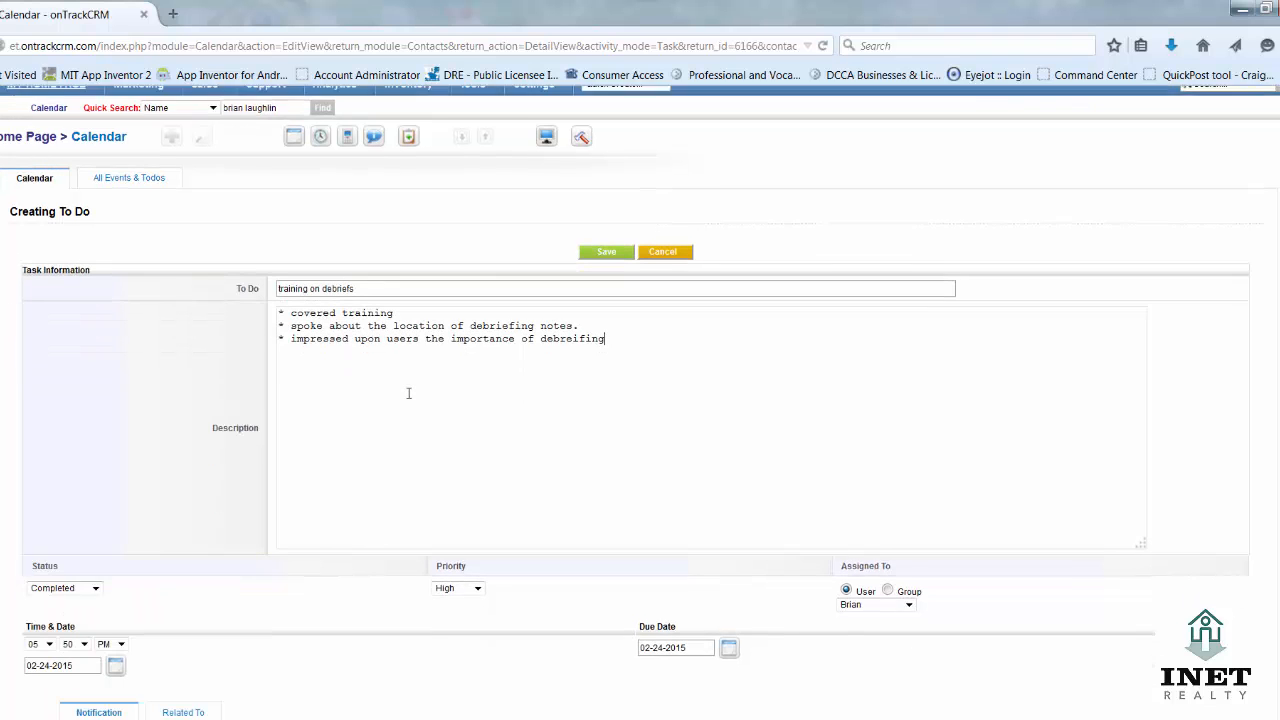
scroll(418, 394, "down", 2)
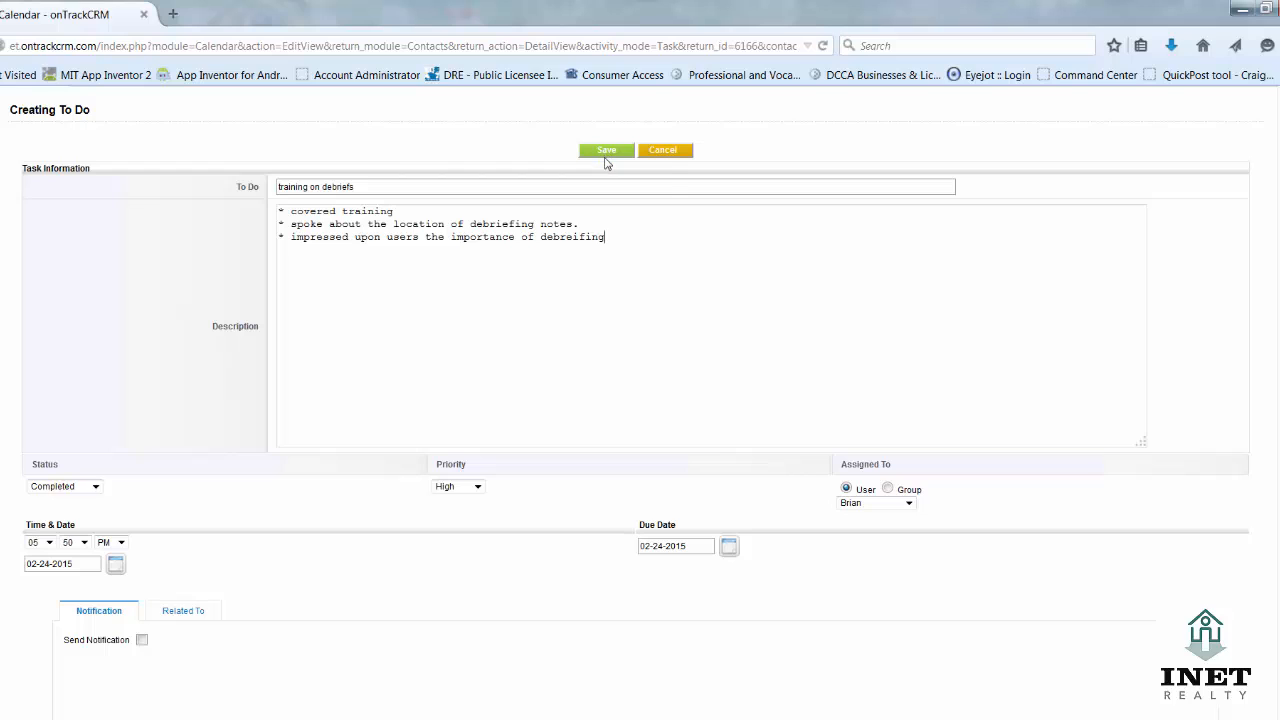
left_click(587, 184)
key("Return")
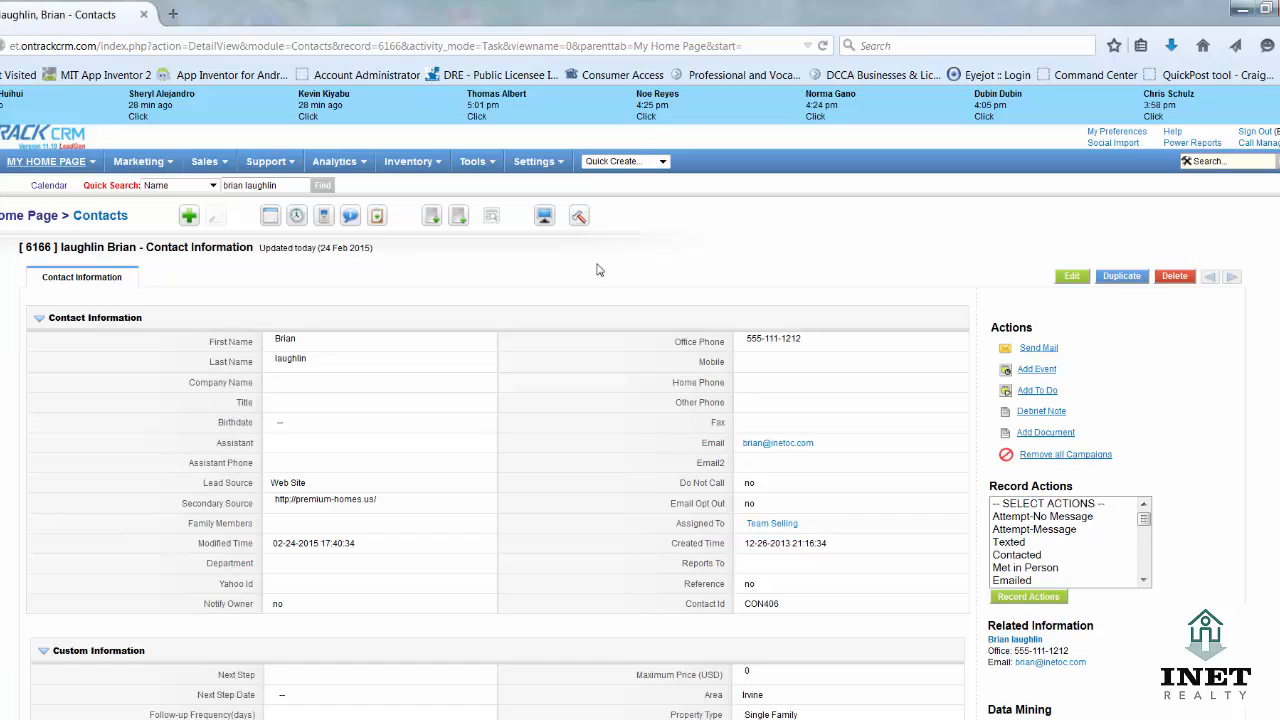
Examine the new "training on debriefs" entry in the contact's Activity History
scroll(598, 270, "down", 15)
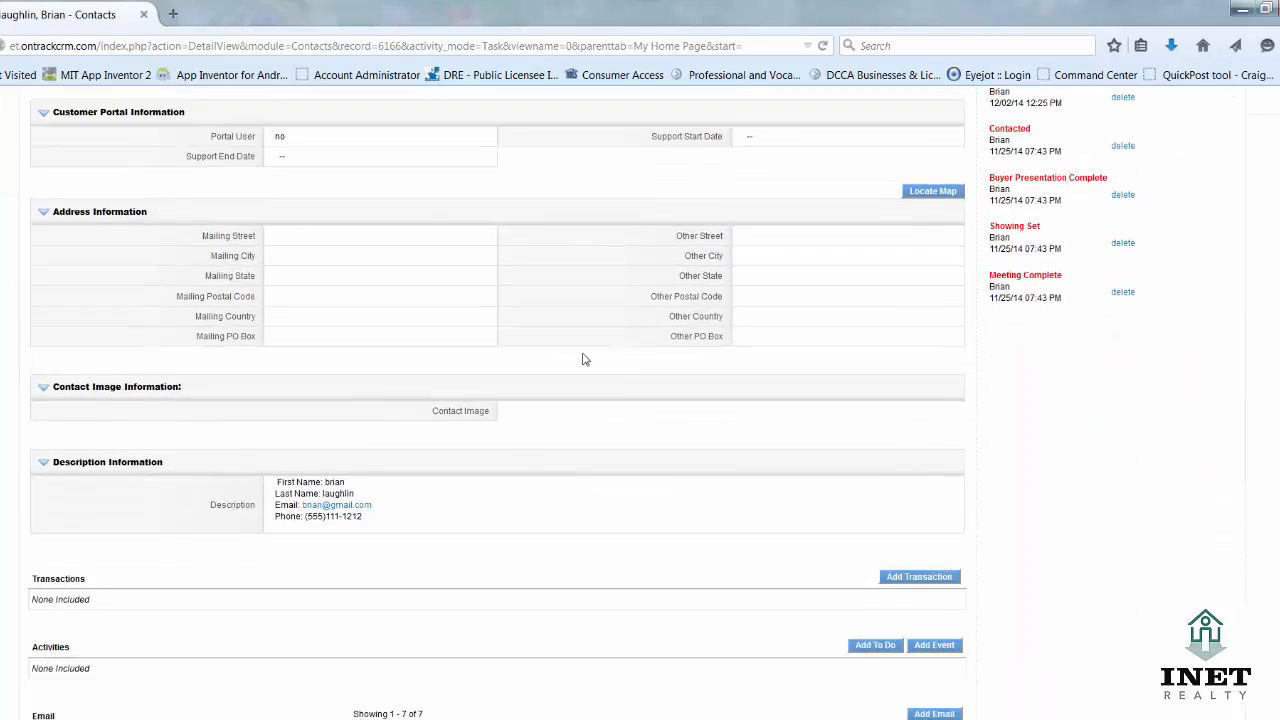
scroll(584, 360, "down", 15)
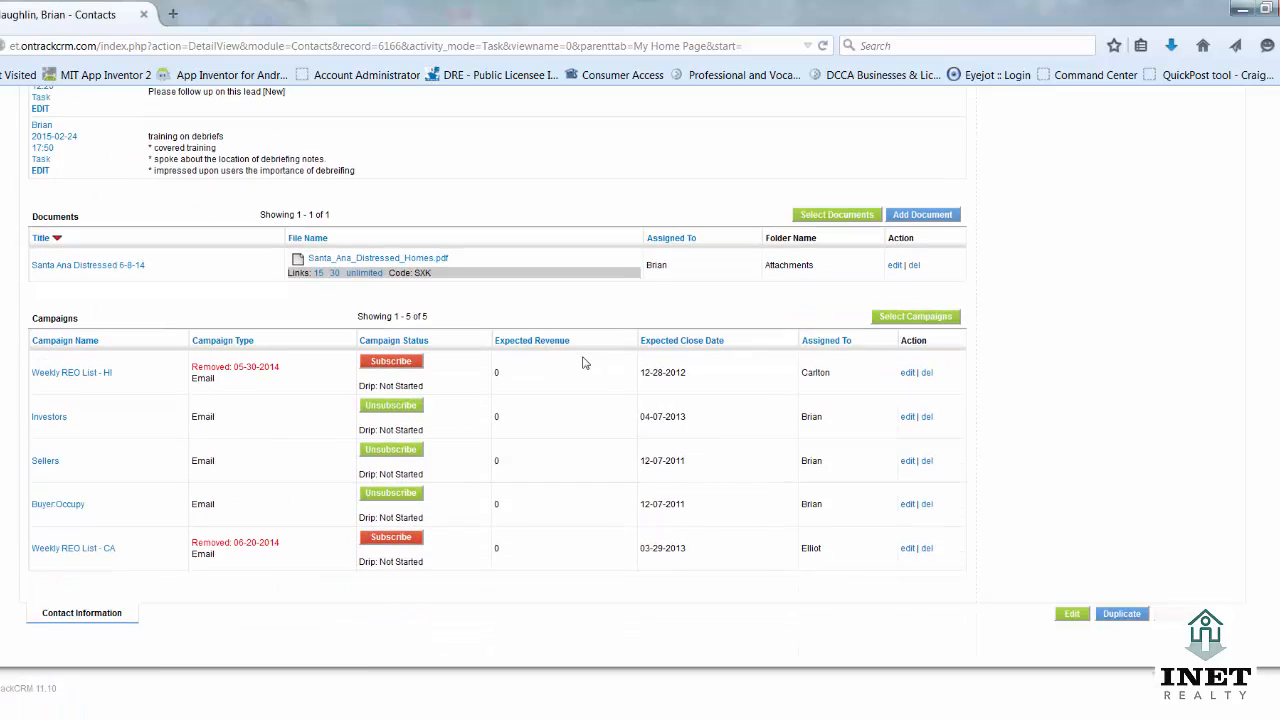
scroll(584, 362, "up", 3)
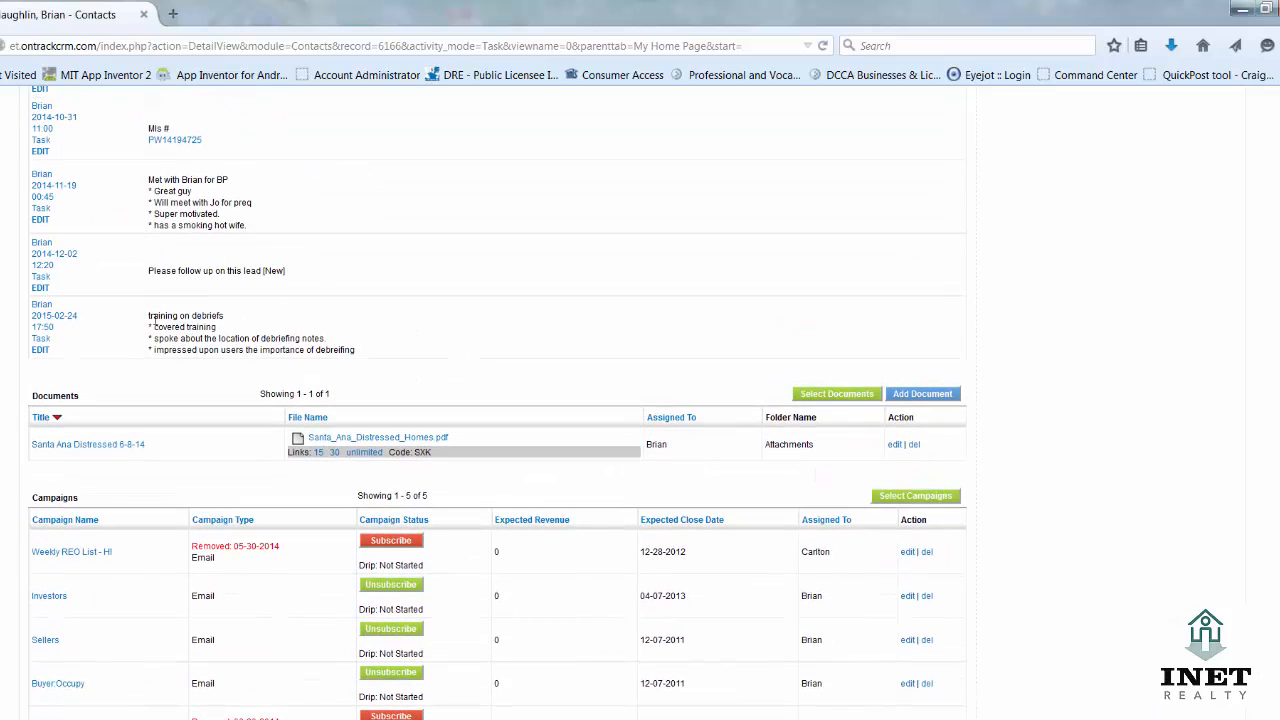
left_click_drag(149, 315, 231, 316)
left_click(203, 340)
scroll(290, 335, "up", 5)
scroll(292, 337, "down", 3)
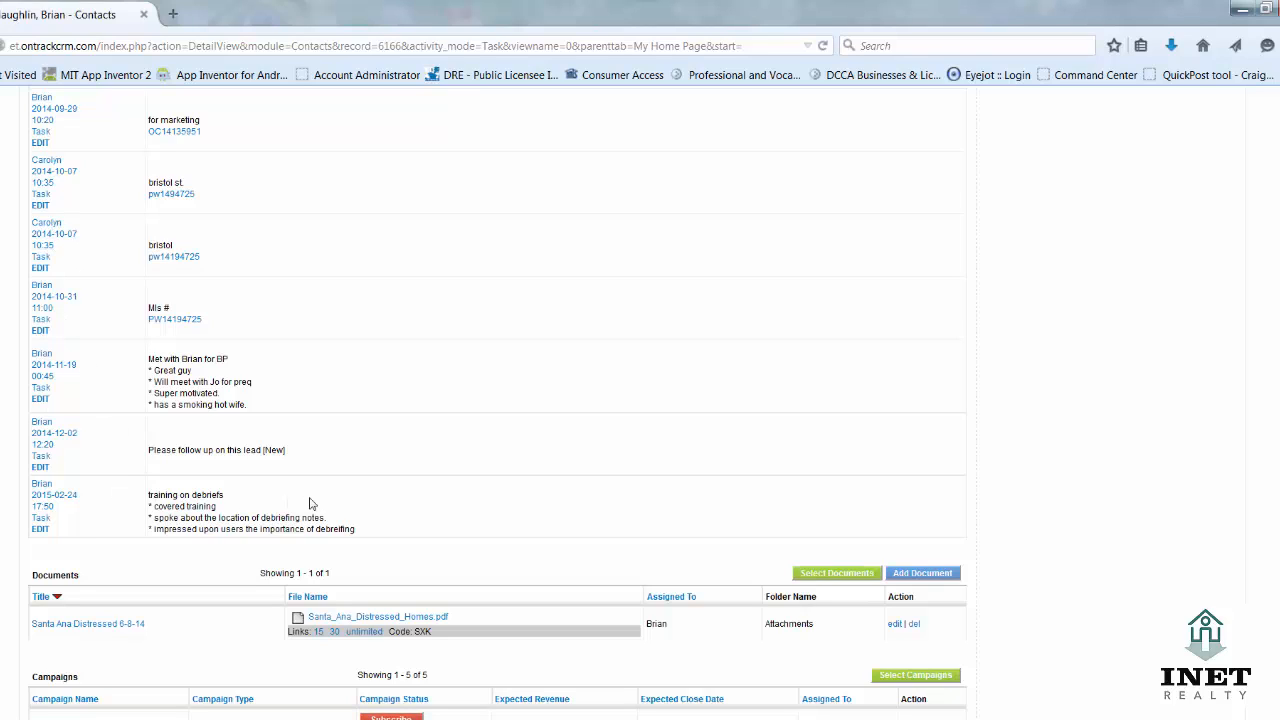
Review the earlier Activity History notes together with the rest of the contact record
scroll(316, 500, "up", 5)
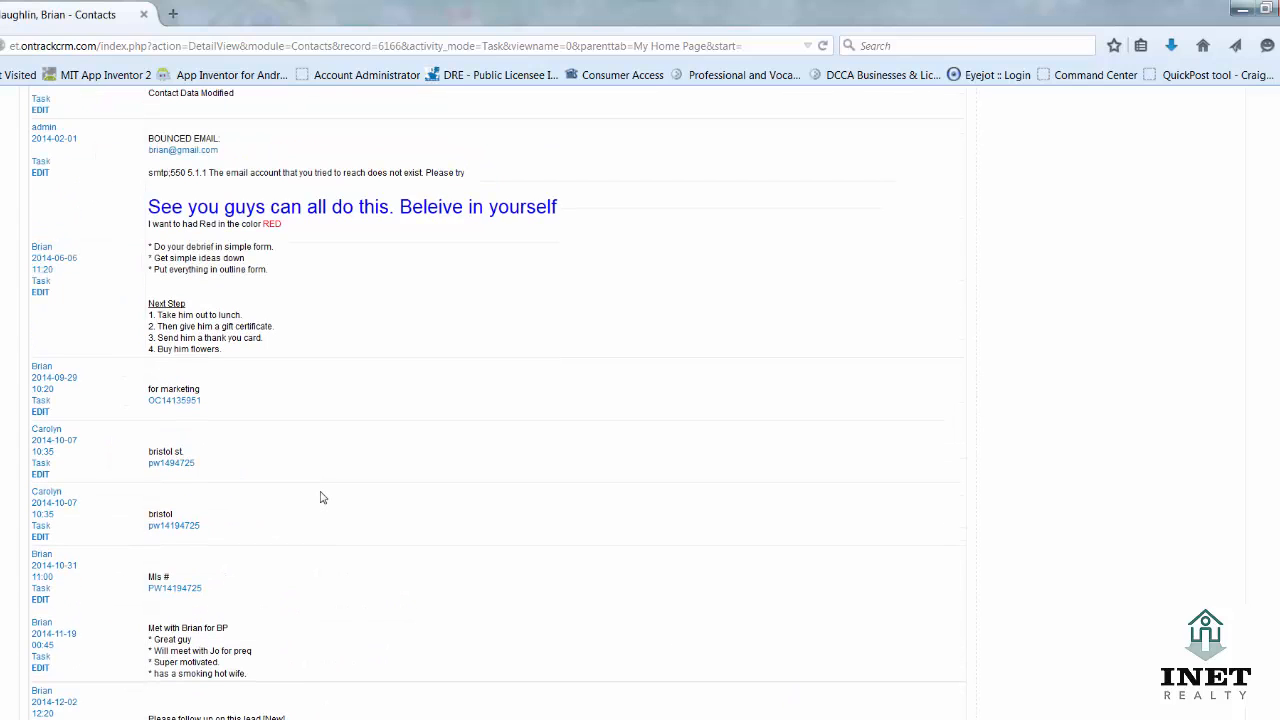
scroll(321, 497, "up", 2)
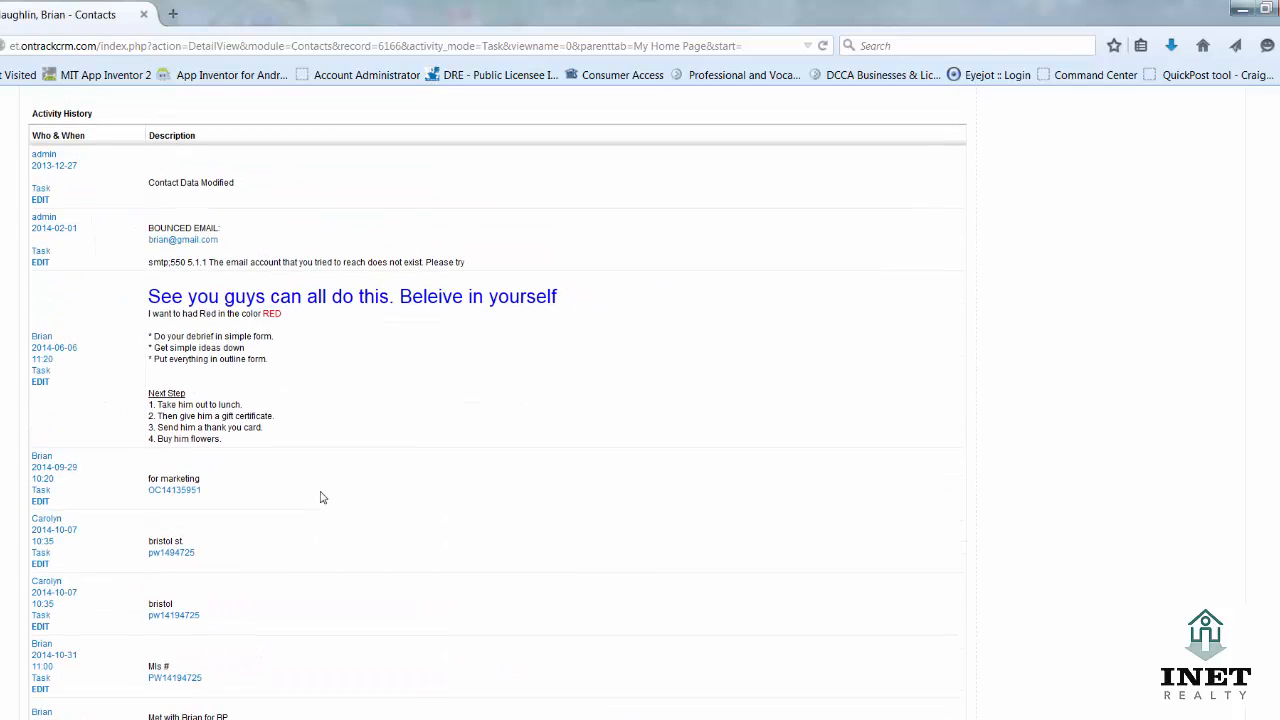
scroll(378, 520, "up", 15)
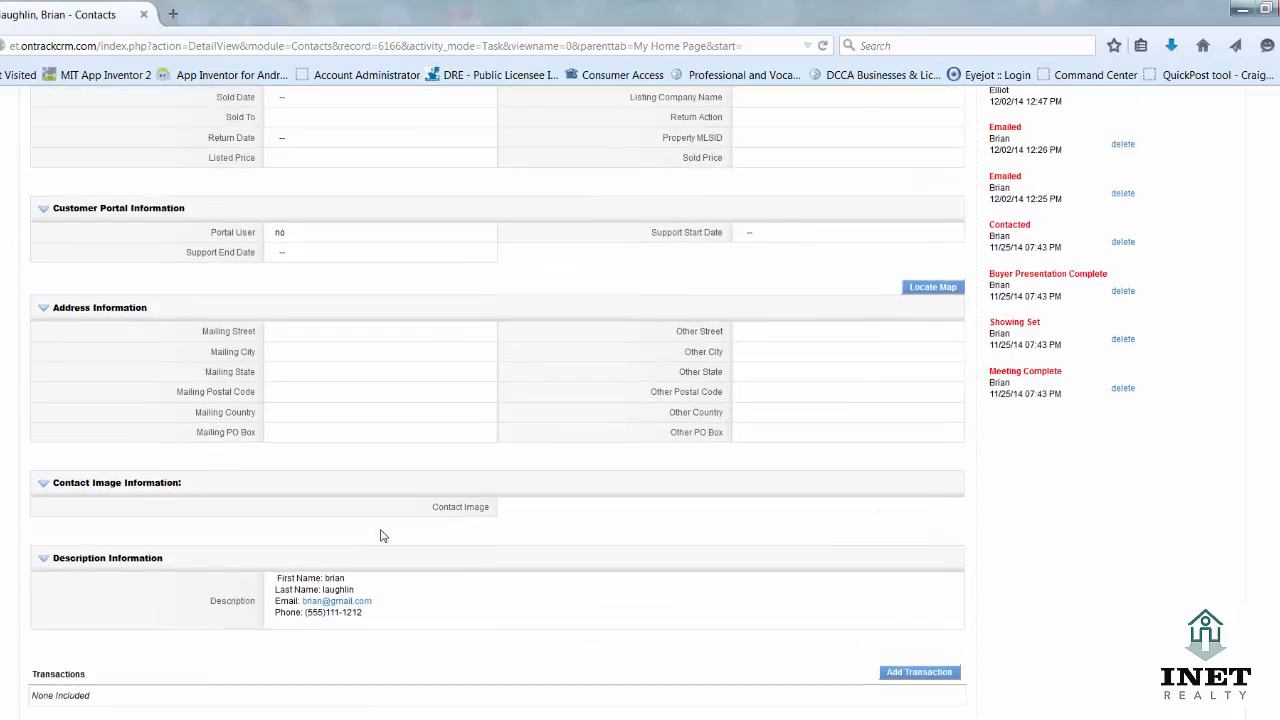
scroll(380, 536, "up", 18)
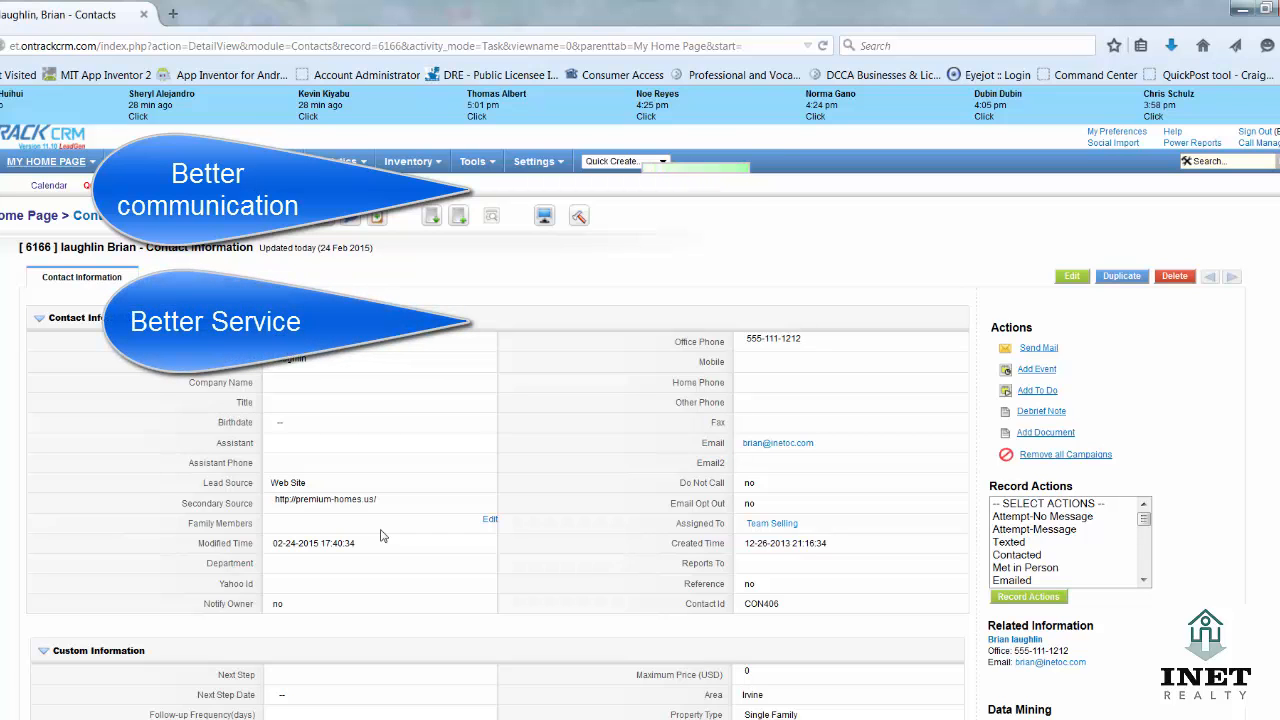
scroll(385, 530, "down", 15)
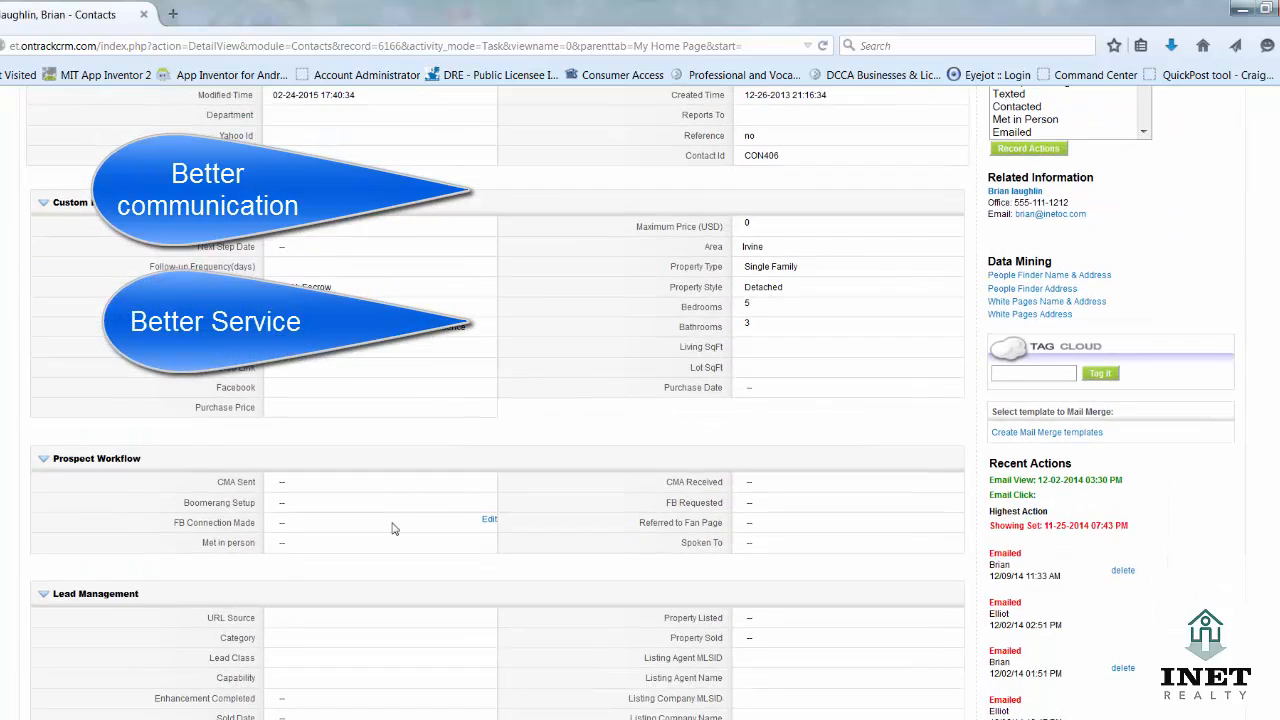
scroll(393, 528, "down", 10)
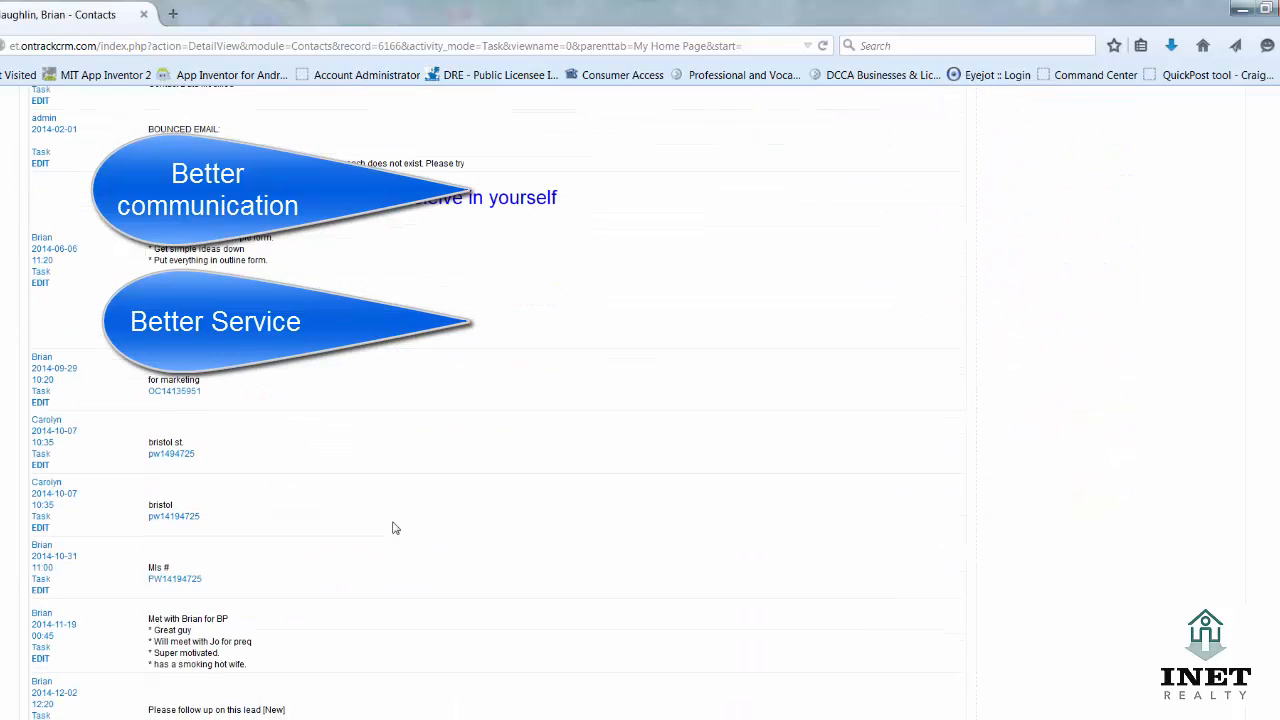
scroll(393, 528, "down", 3)
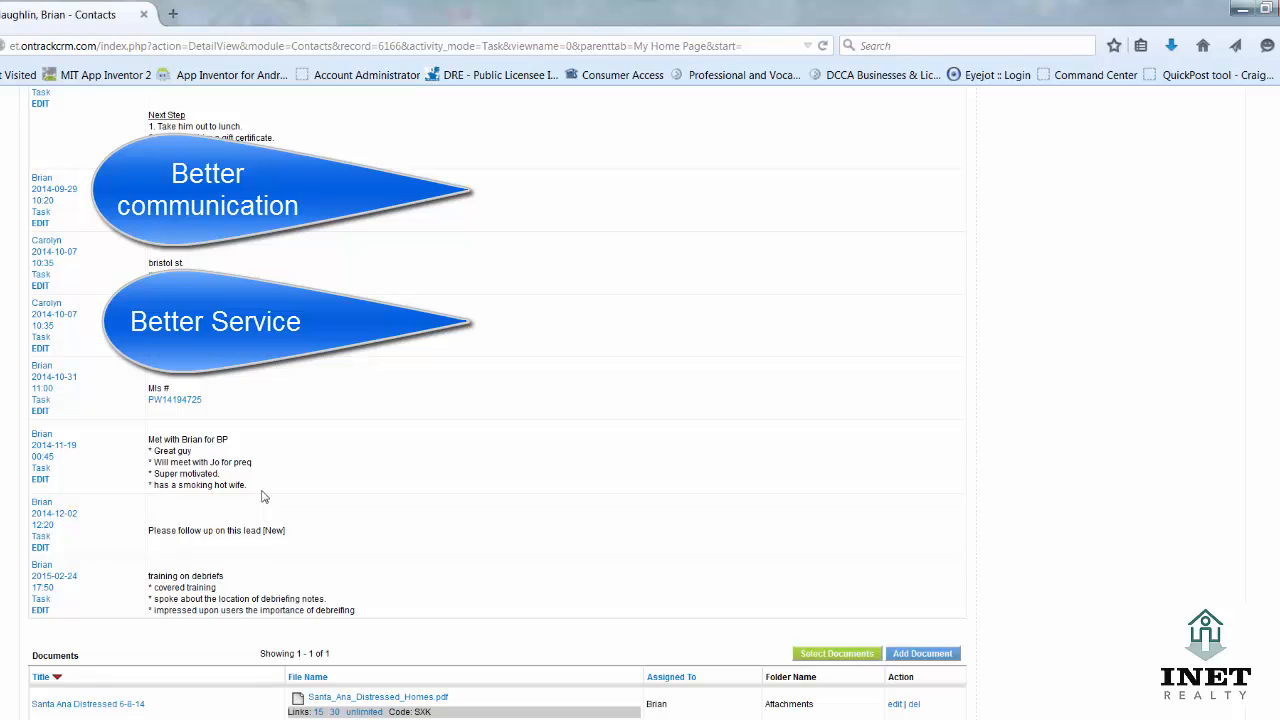
scroll(263, 497, "up", 15)
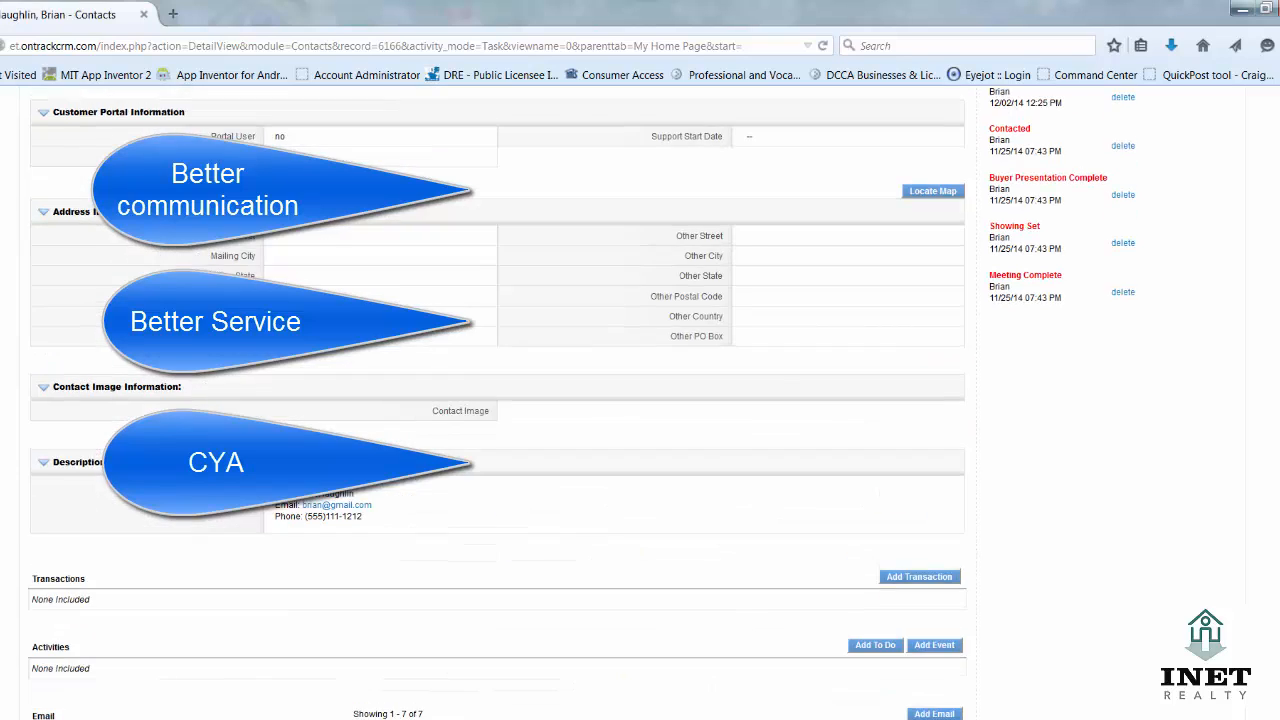
scroll(263, 497, "up", 3)
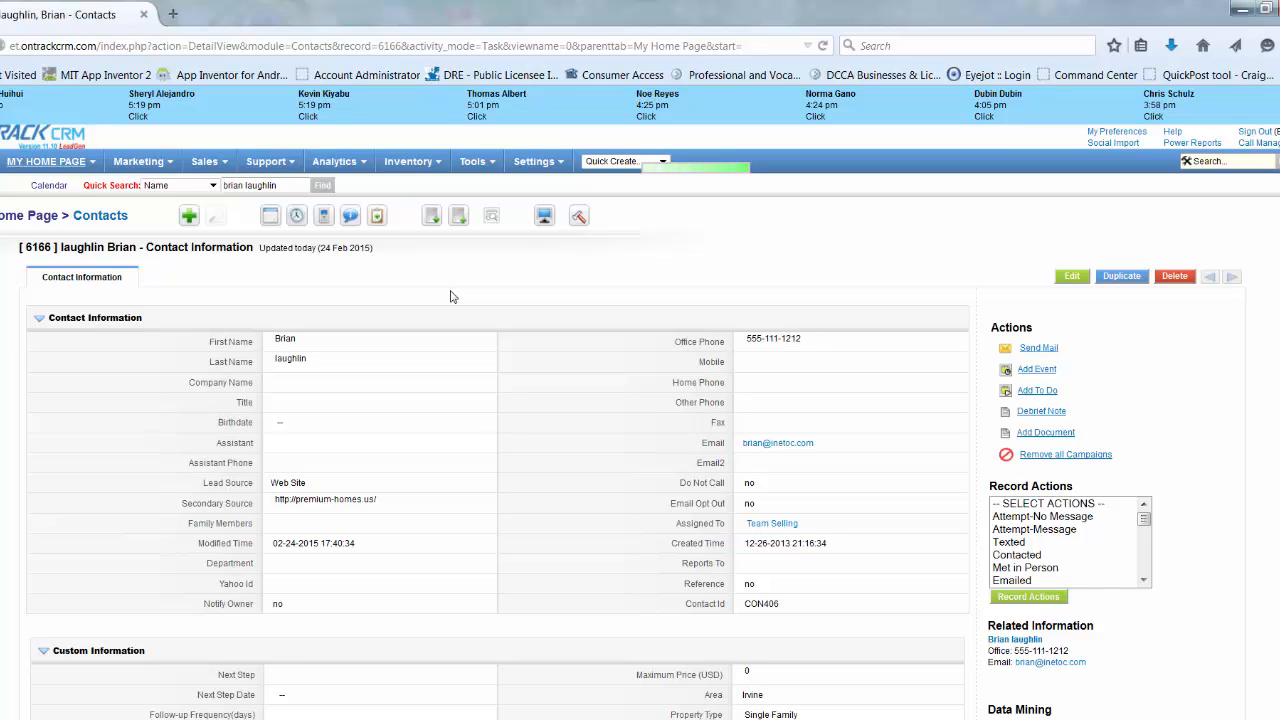
scroll(450, 296, "down", 3)
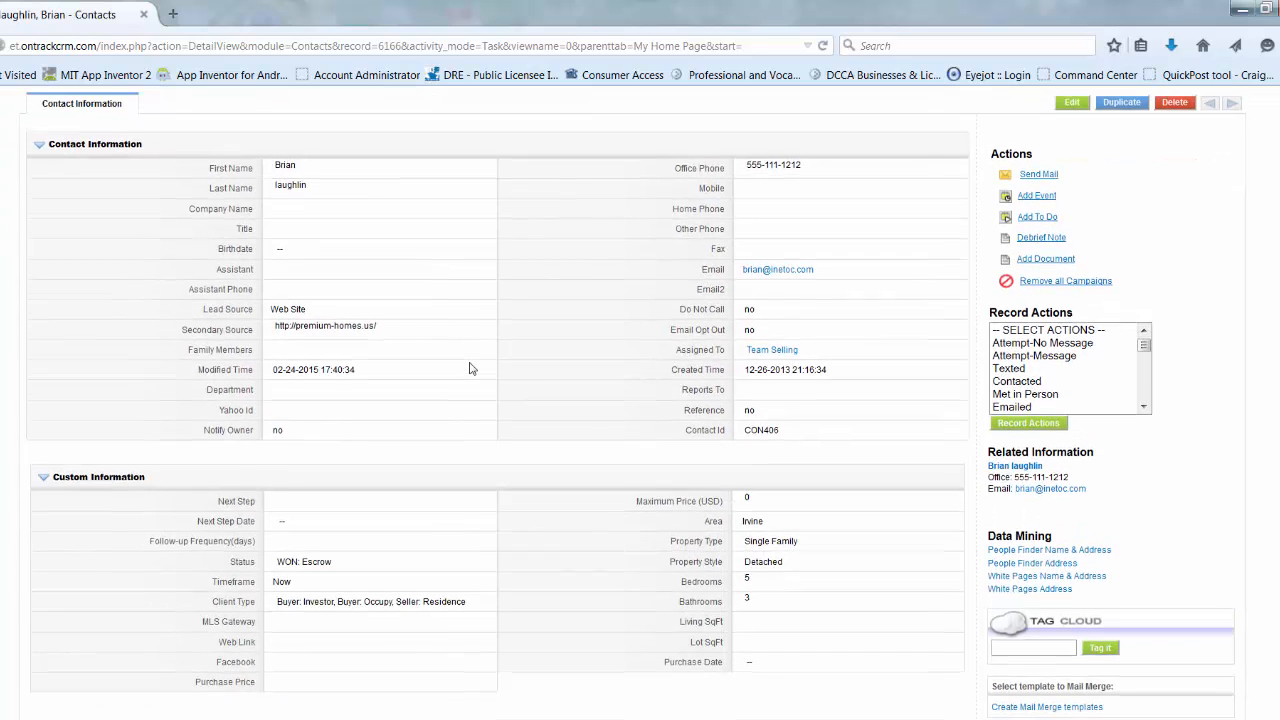
scroll(469, 368, "up", 3)
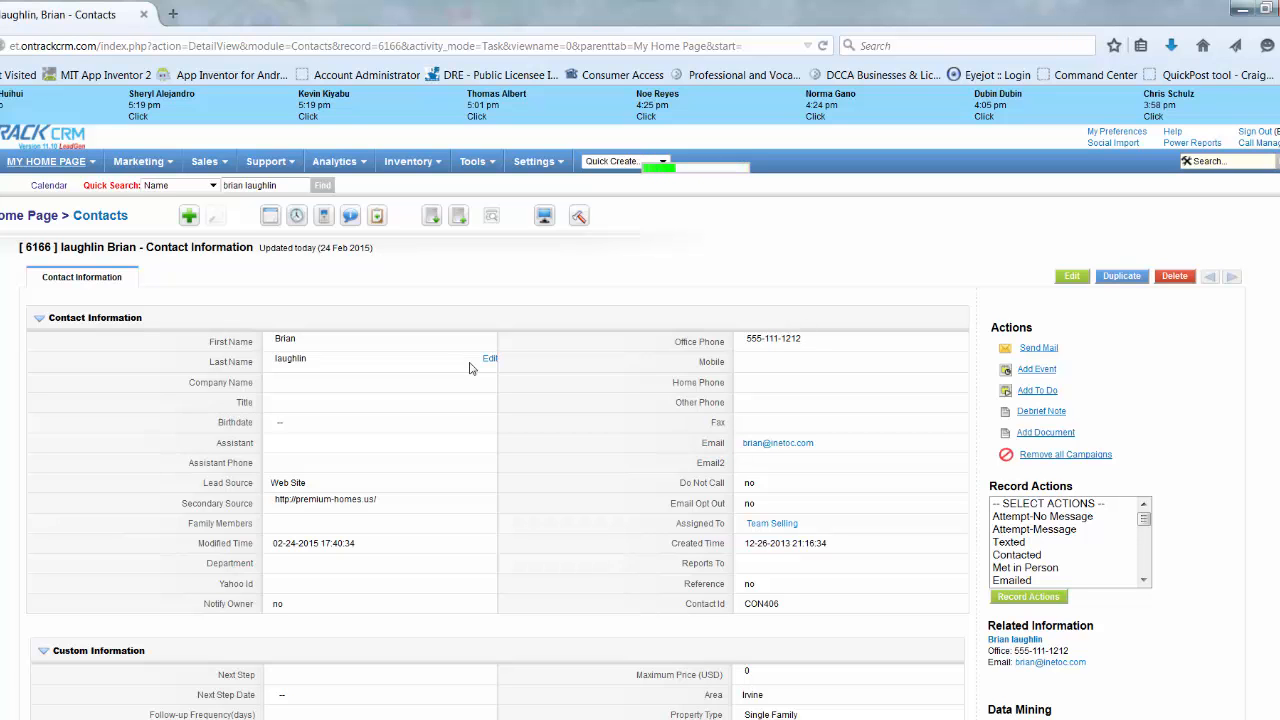
Examine the bulleted buyer meeting note dated 2014-11-19 in the contact's Activity History line by line
scroll(472, 369, "down", 10)
scroll(473, 369, "down", 15)
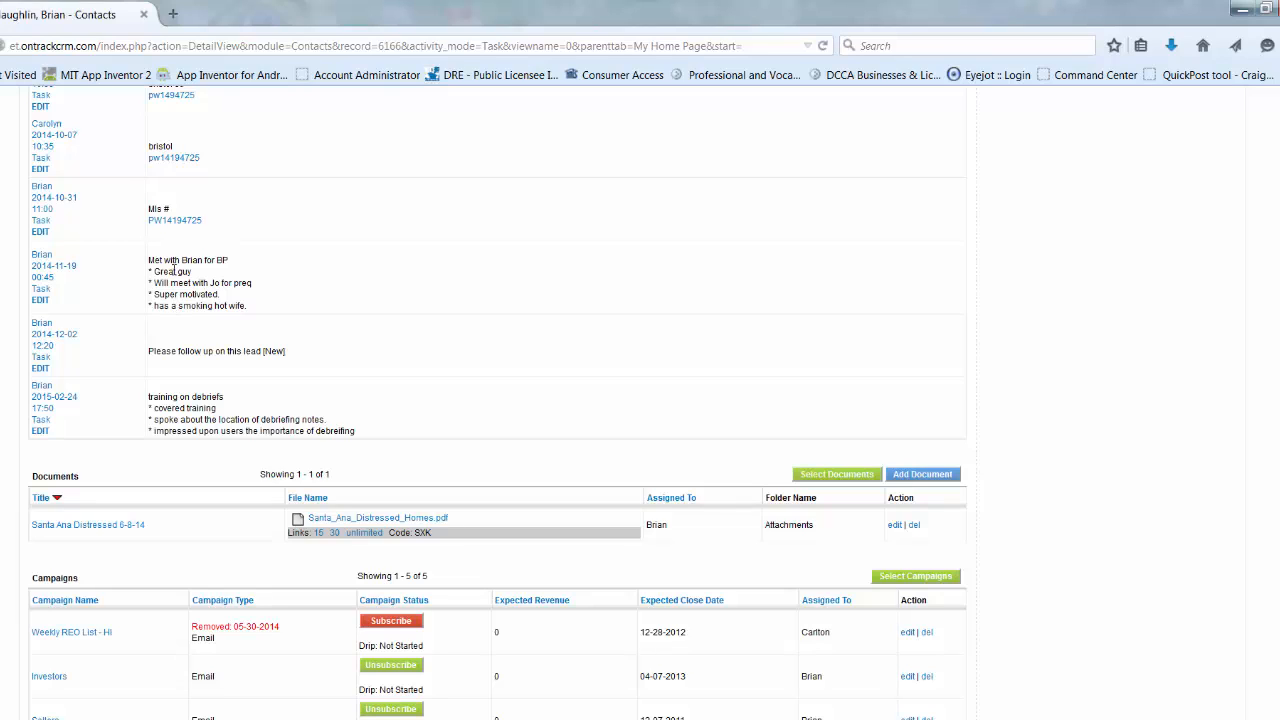
left_click_drag(154, 259, 237, 259)
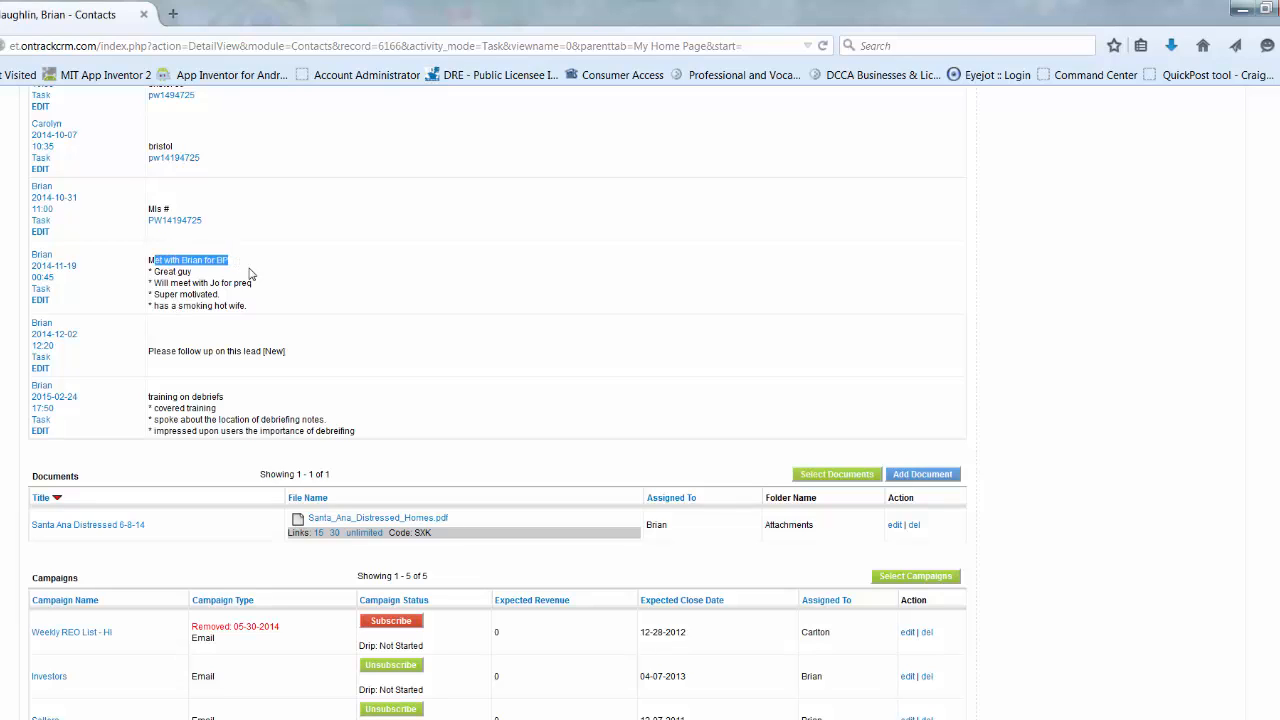
left_click(250, 272)
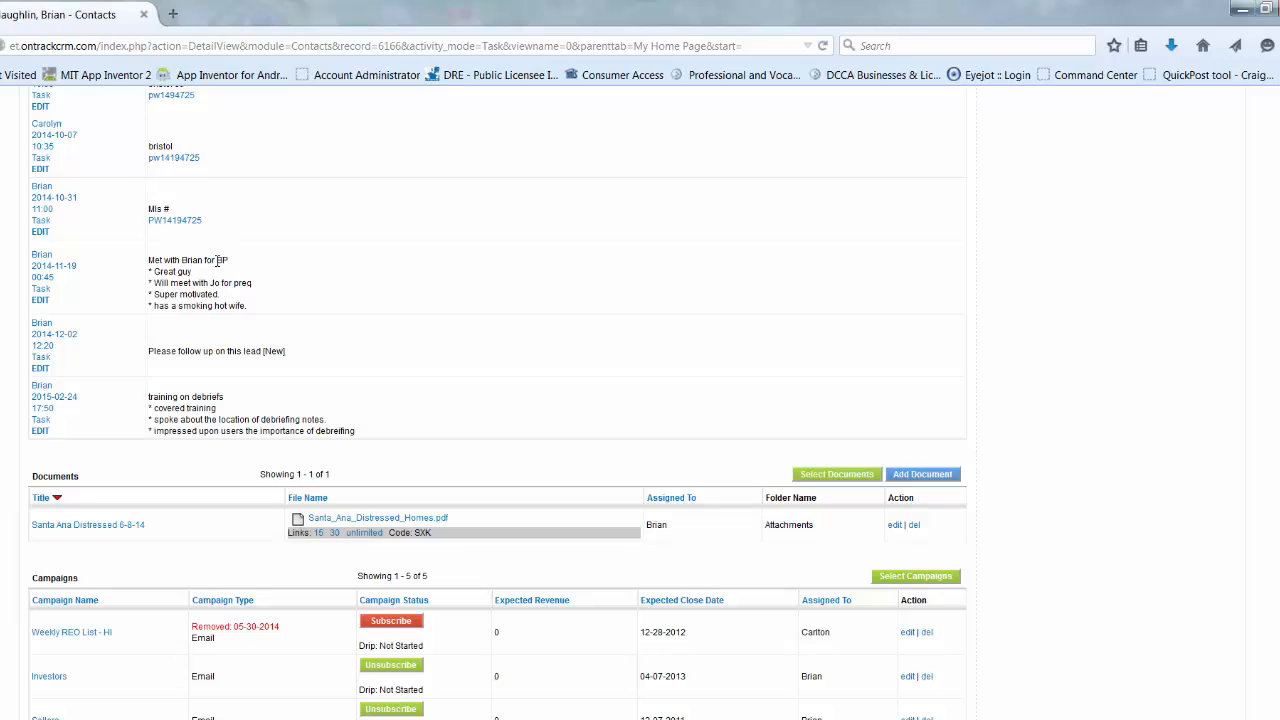
left_click_drag(216, 259, 223, 259)
left_click(193, 275)
left_click_drag(163, 273, 242, 281)
left_click(257, 292)
left_click_drag(259, 311, 217, 306)
left_click(268, 311)
View the MLS listing linked as pw14194725 in the "bristol" note and return to the contact record
scroll(270, 312, "up", 2)
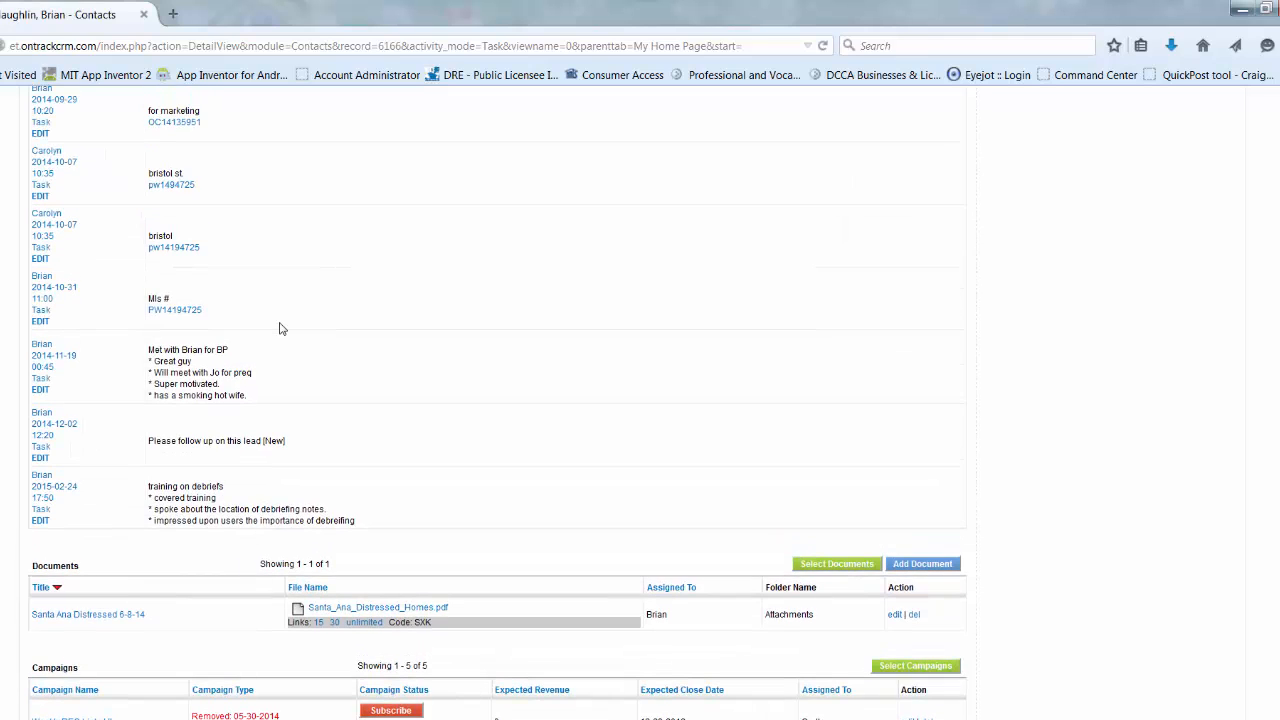
left_click(186, 250)
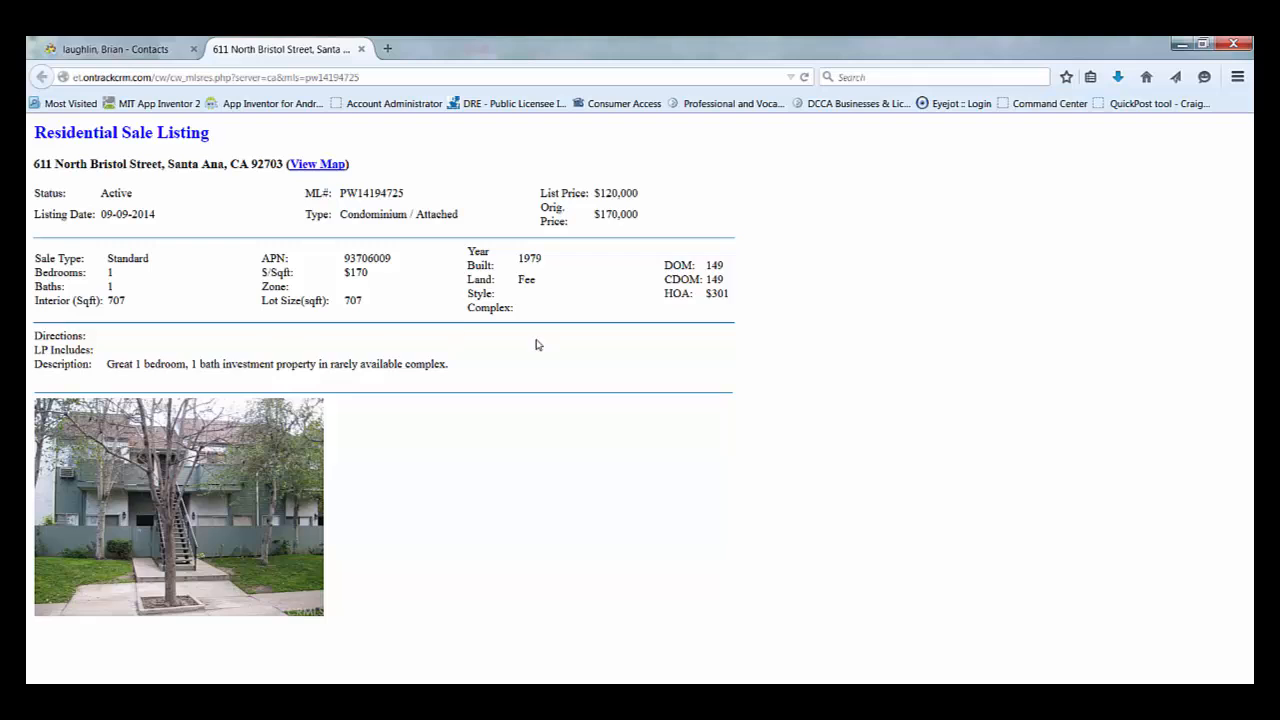
left_click(112, 47)
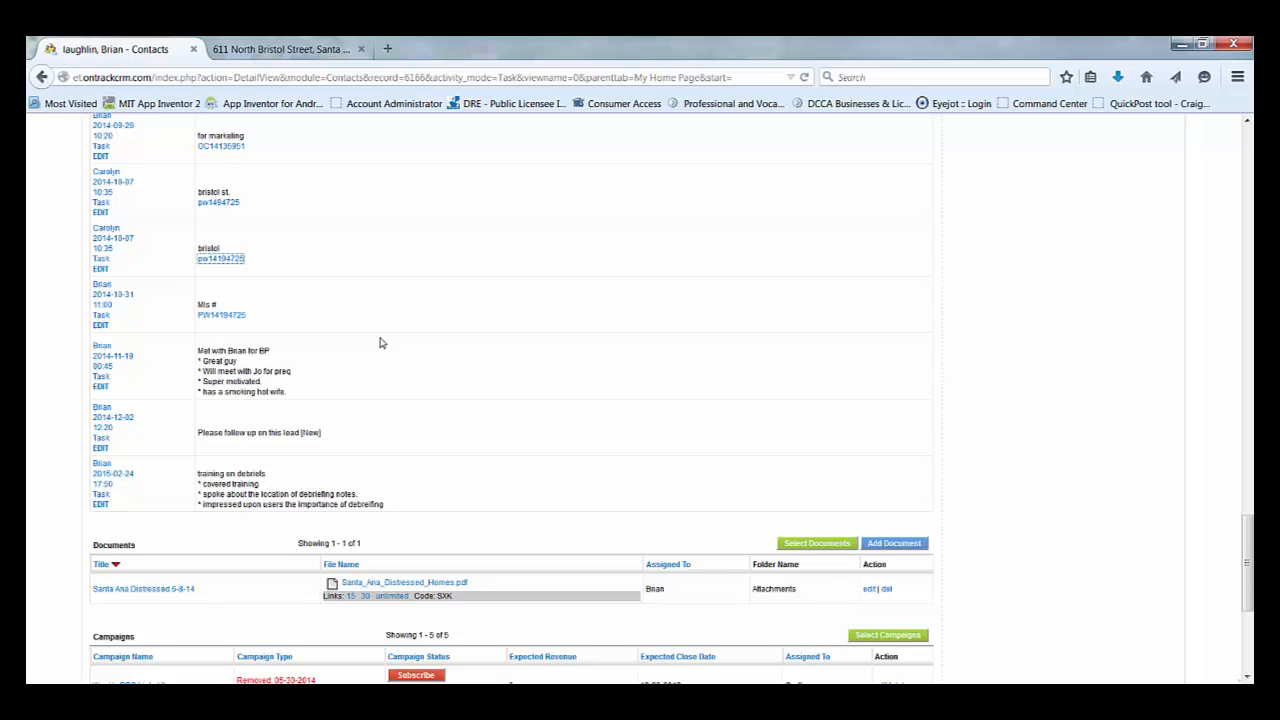
Examine the formatted Activity History note with the large blue heading, red text and underlined "Next Step" list
scroll(477, 391, "up", 10)
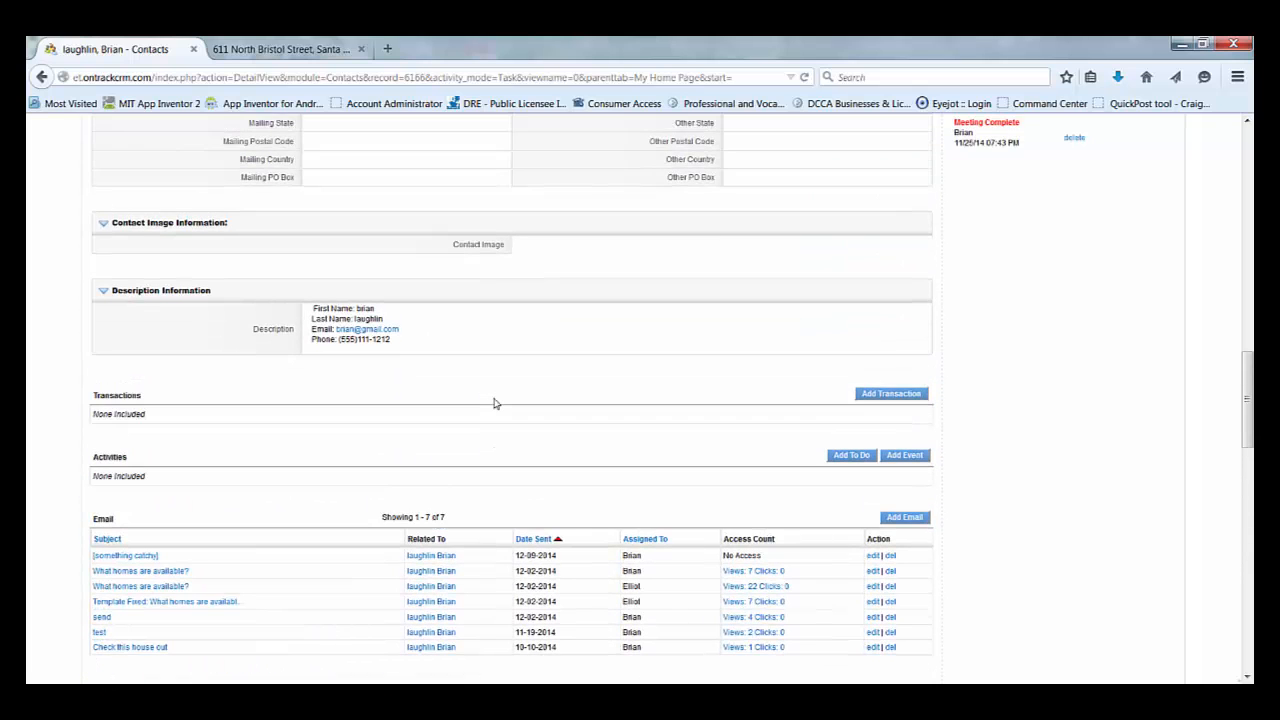
scroll(495, 402, "down", 5)
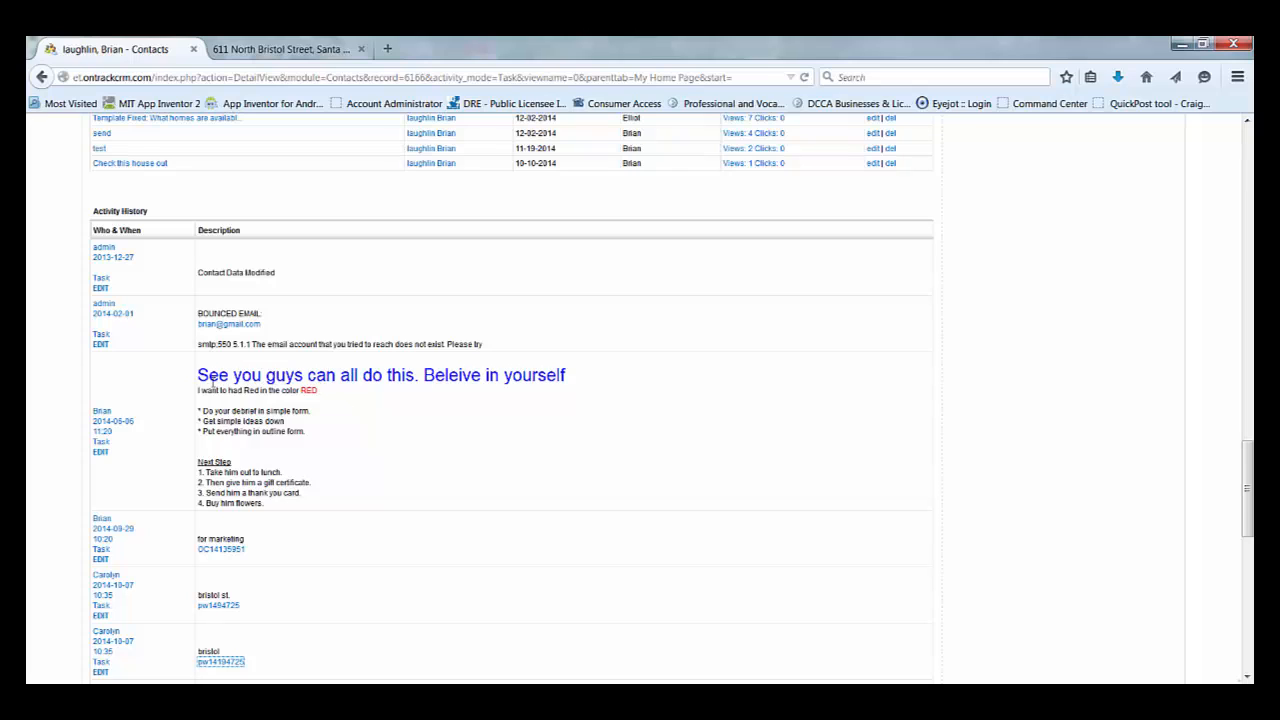
left_click_drag(207, 376, 580, 386)
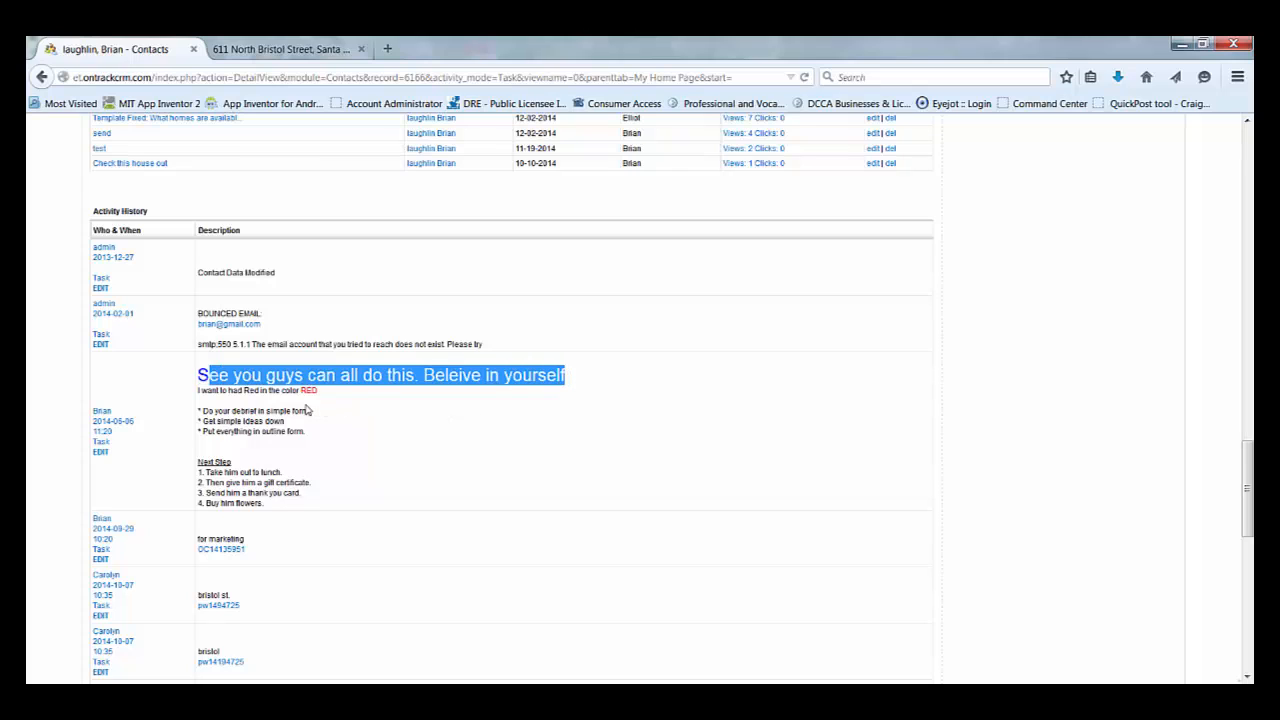
left_click(343, 405)
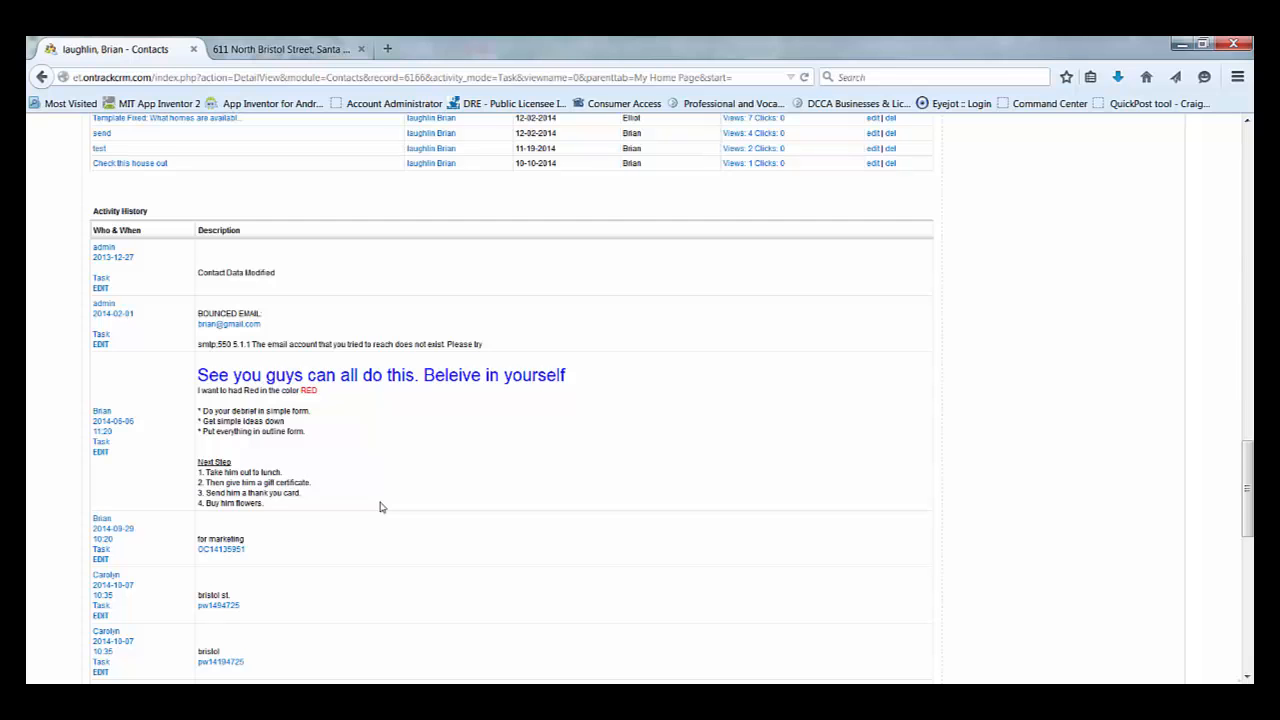
scroll(380, 507, "down", 5)
scroll(375, 477, "up", 3)
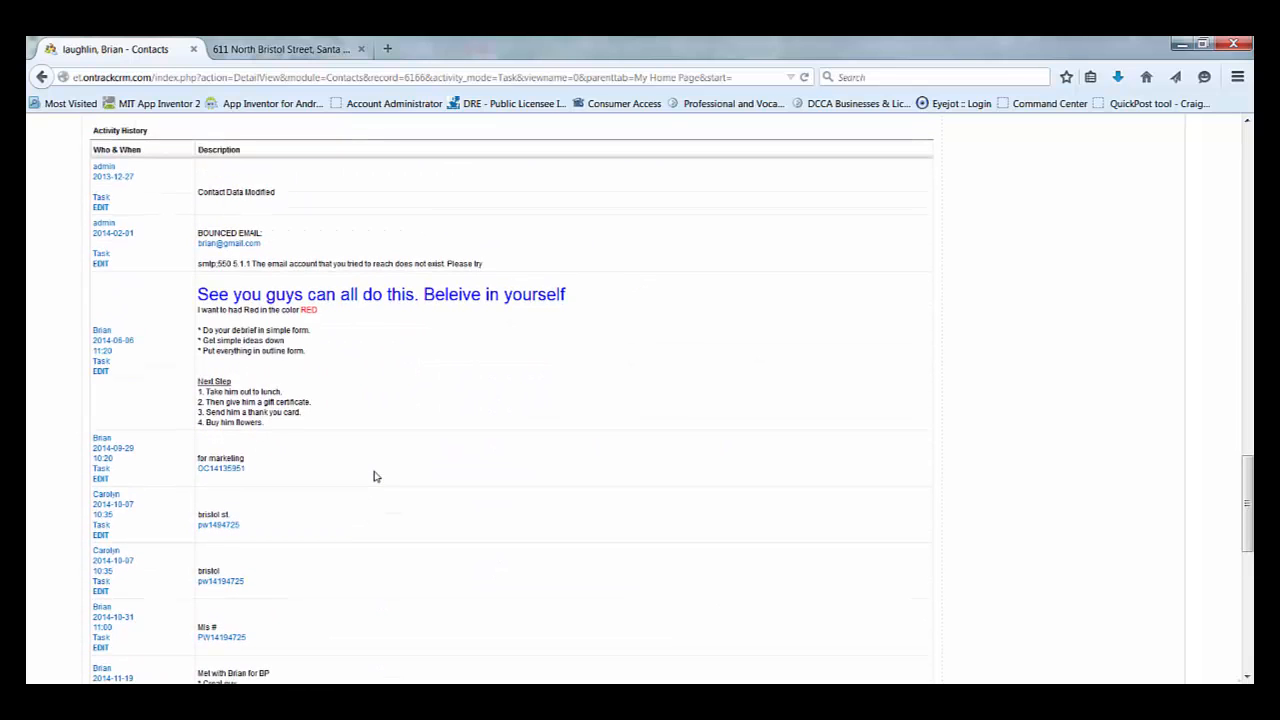
scroll(375, 477, "down", 5)
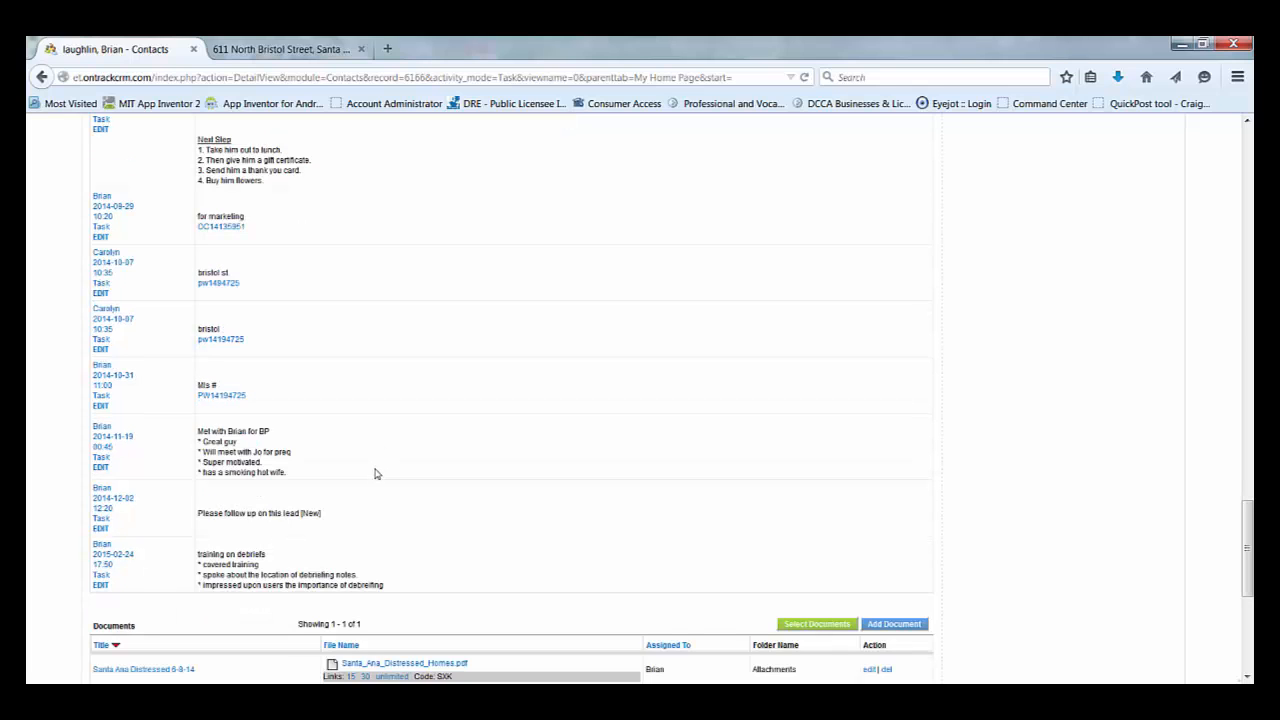
Start a new debrief note for the contact and enter the underlined heading "<u>Next Steps</u>" in its description
scroll(375, 473, "up", 20)
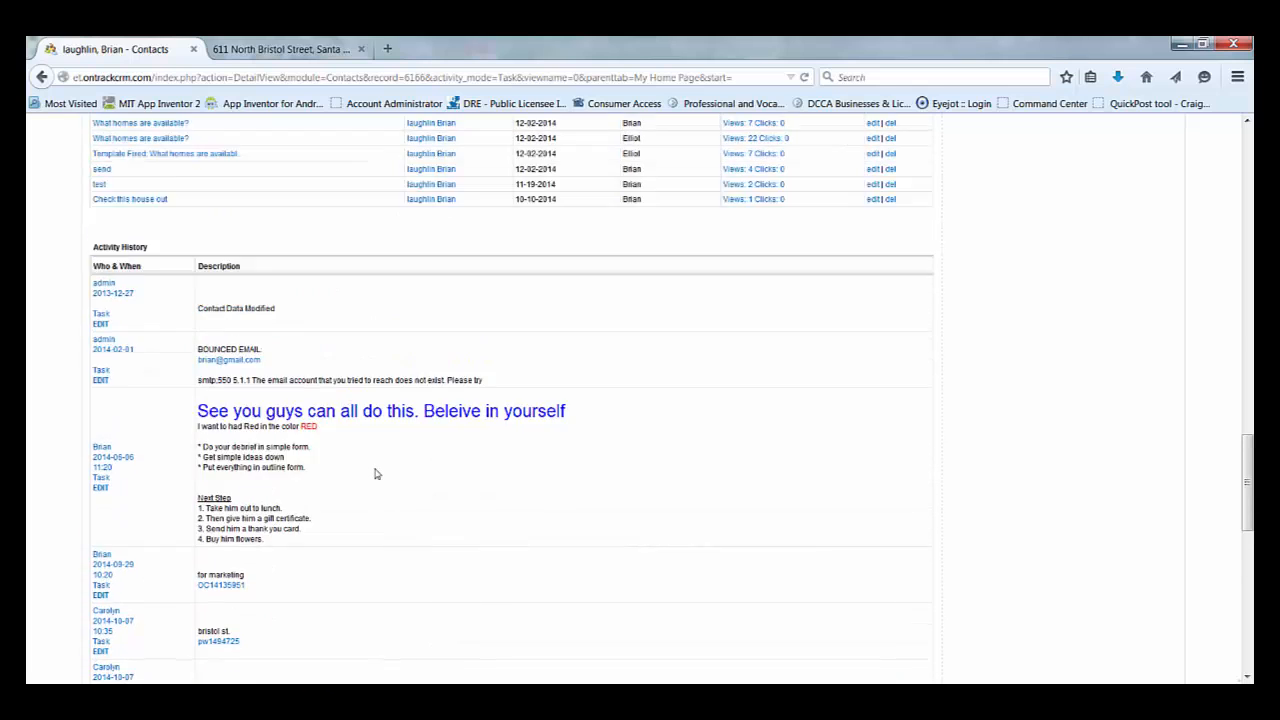
scroll(866, 371, "up", 5)
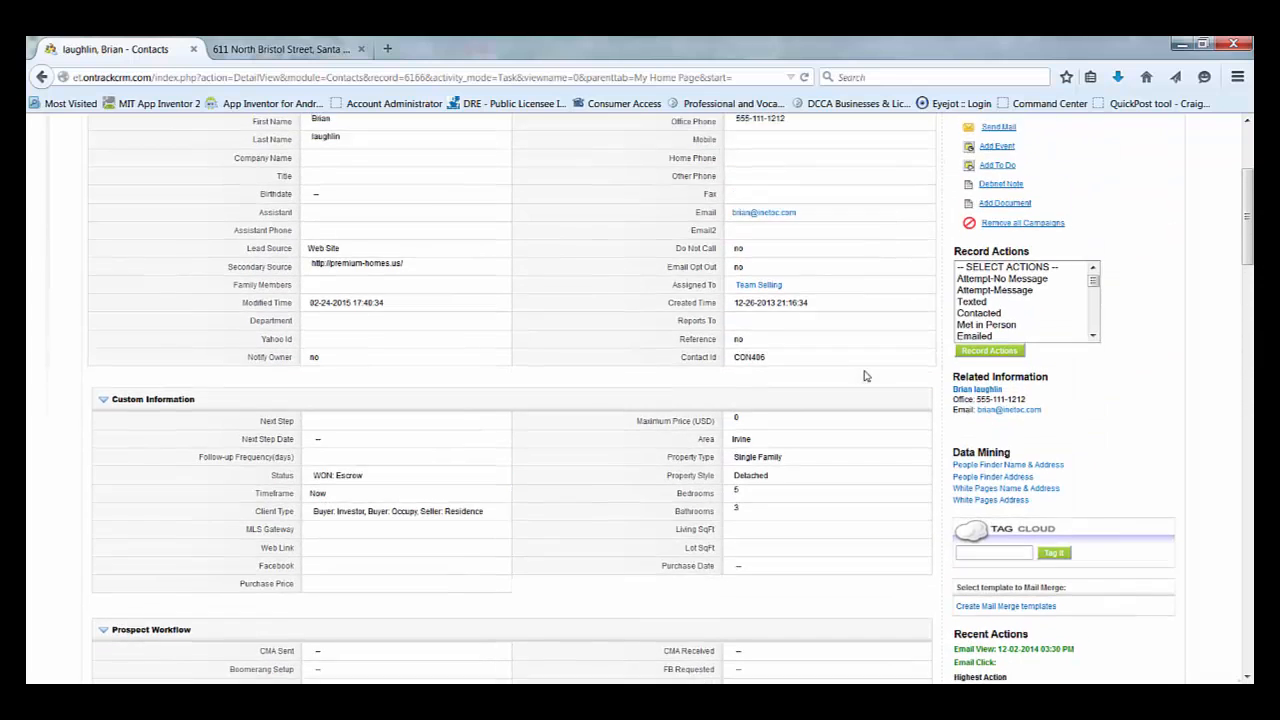
left_click(996, 410)
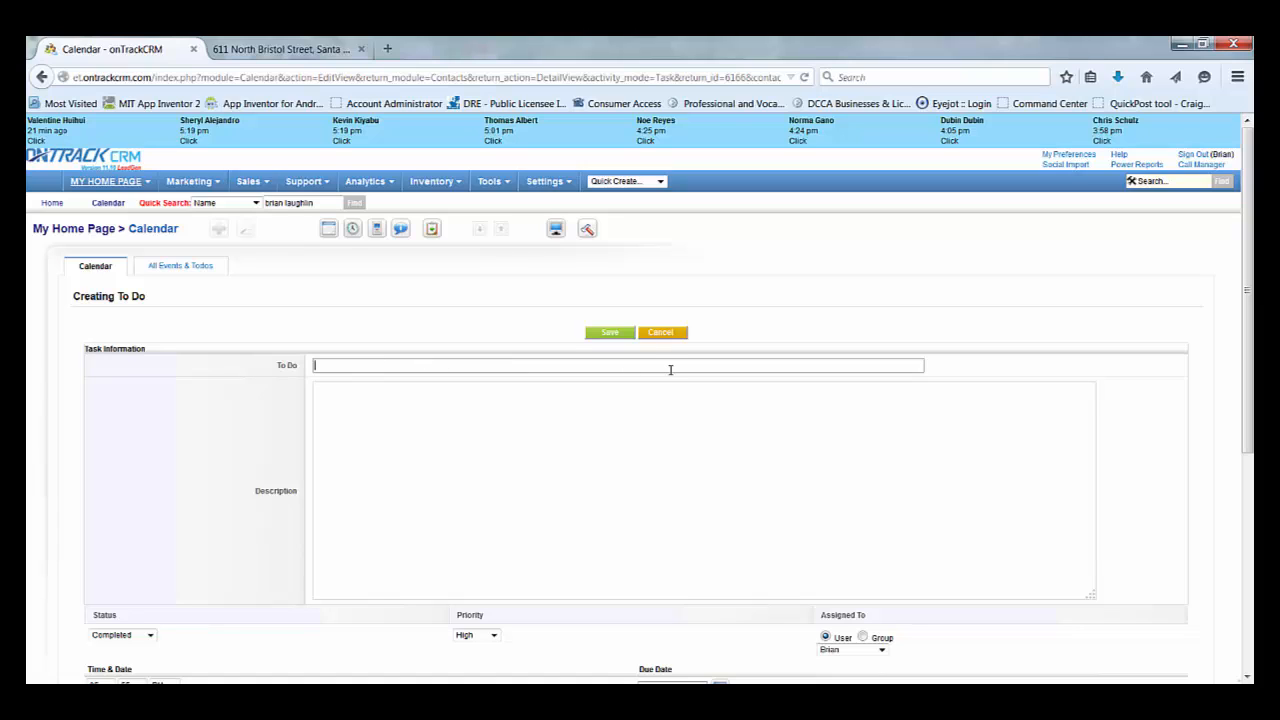
left_click(351, 400)
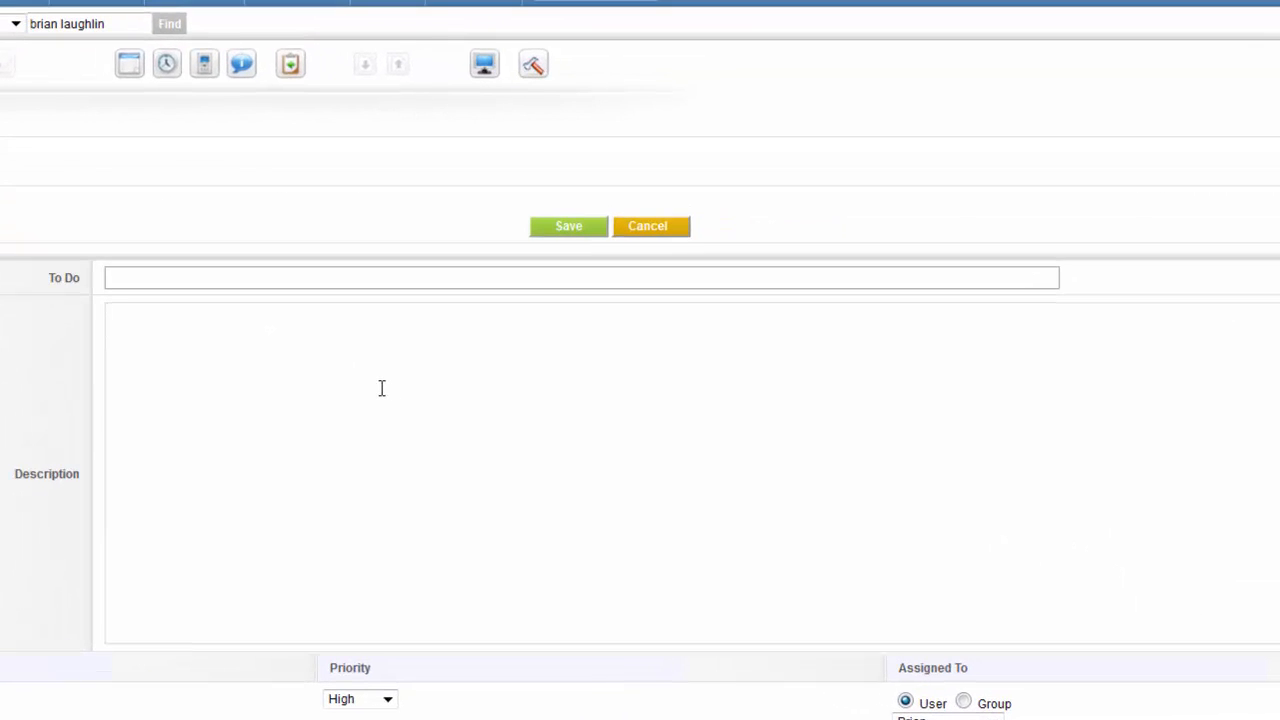
type("<u>")
type("Next Steps</U")
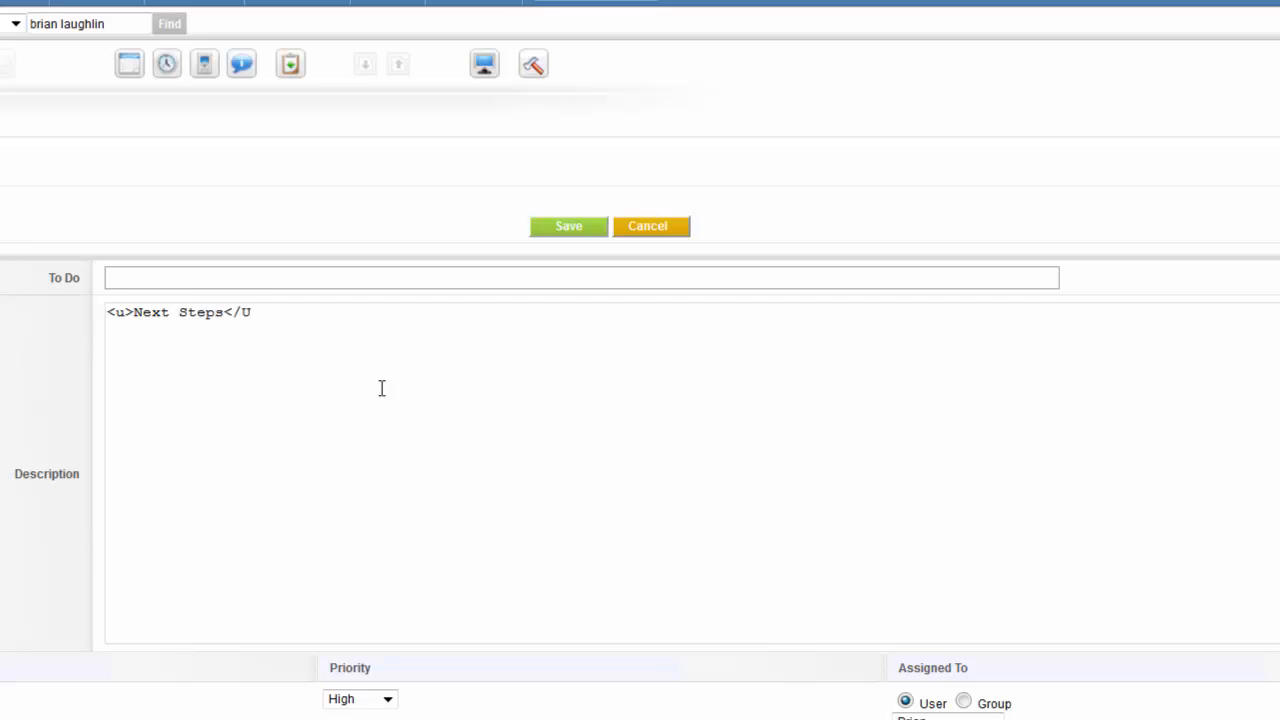
key("BackSpace")
type("u>")
key("Return")
Title the debrief note "example" and save it to the contact
left_click(394, 280)
type("e")
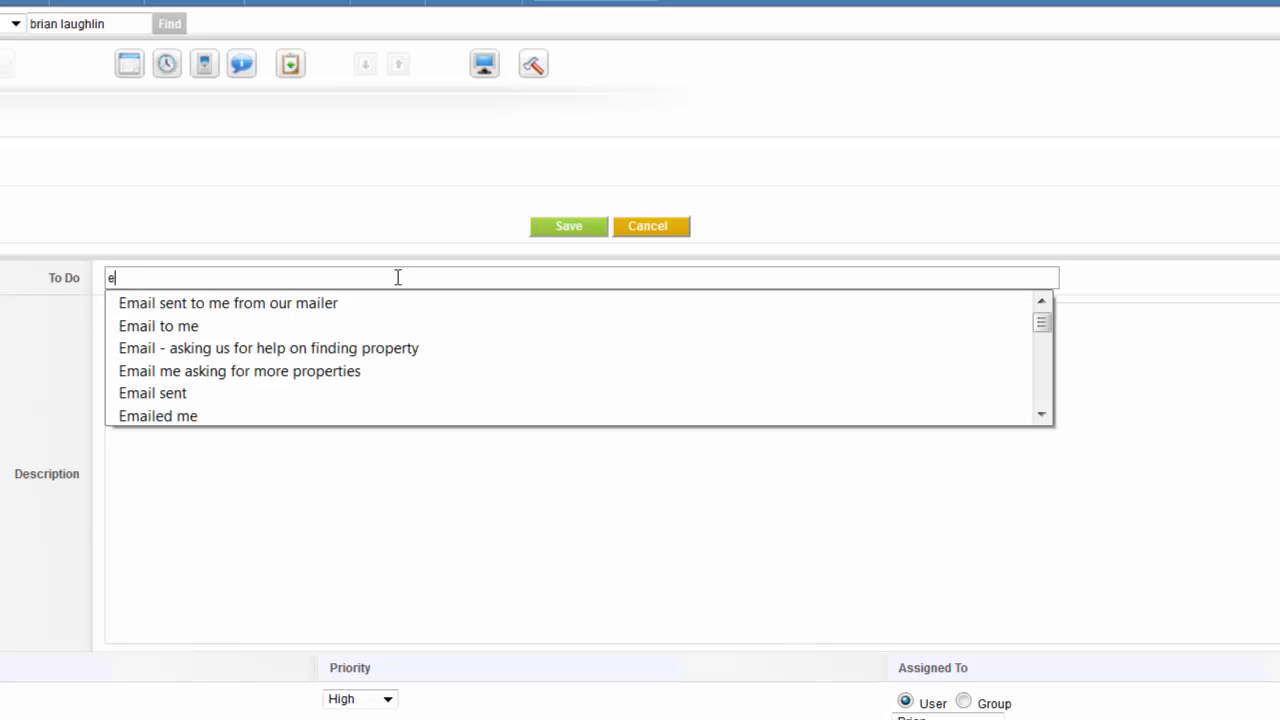
type("xam")
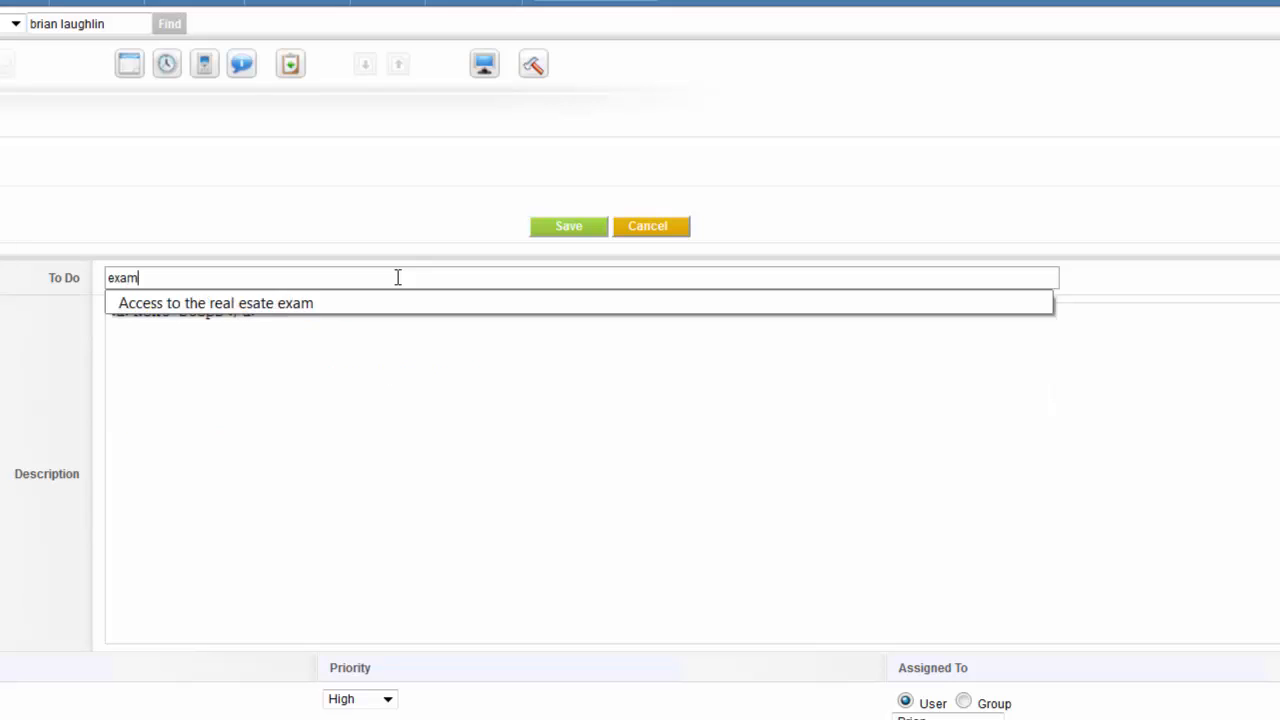
type("ple")
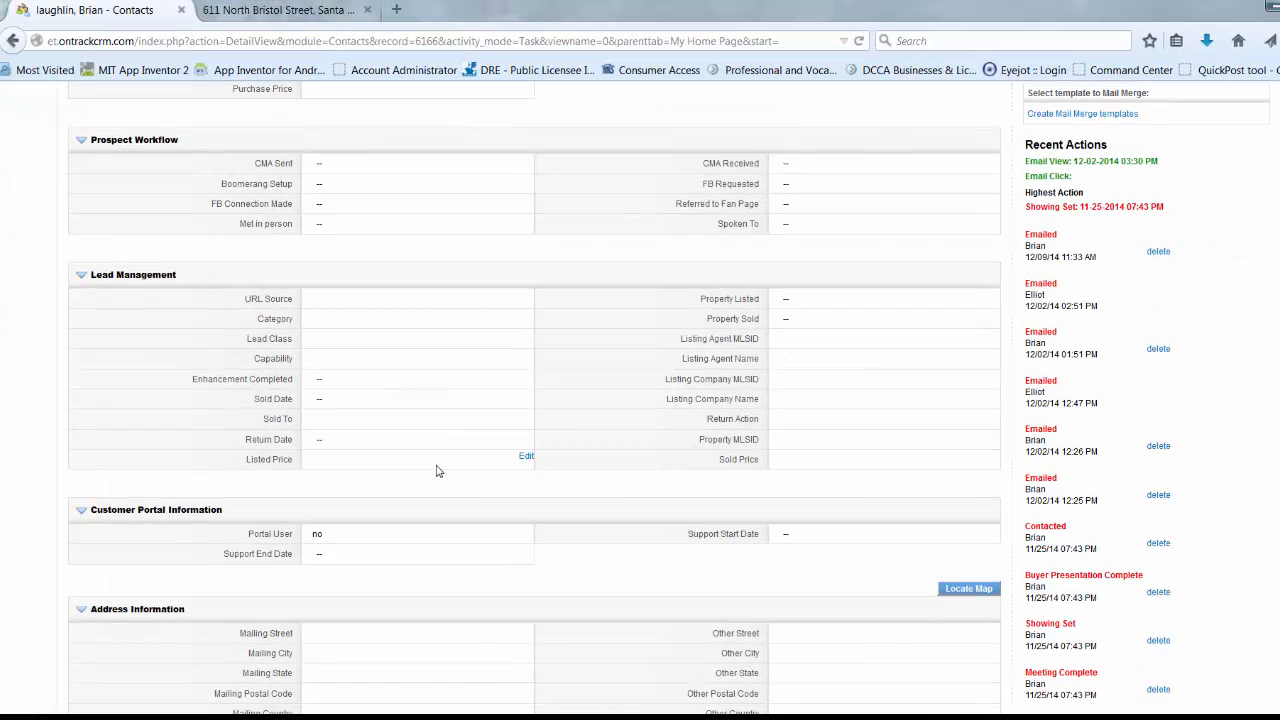
Reopen the "example" note from the Activity History and add "1. Number 1", "2. Number 2" and "3. Number 3" under its heading
scroll(436, 470, "down", 15)
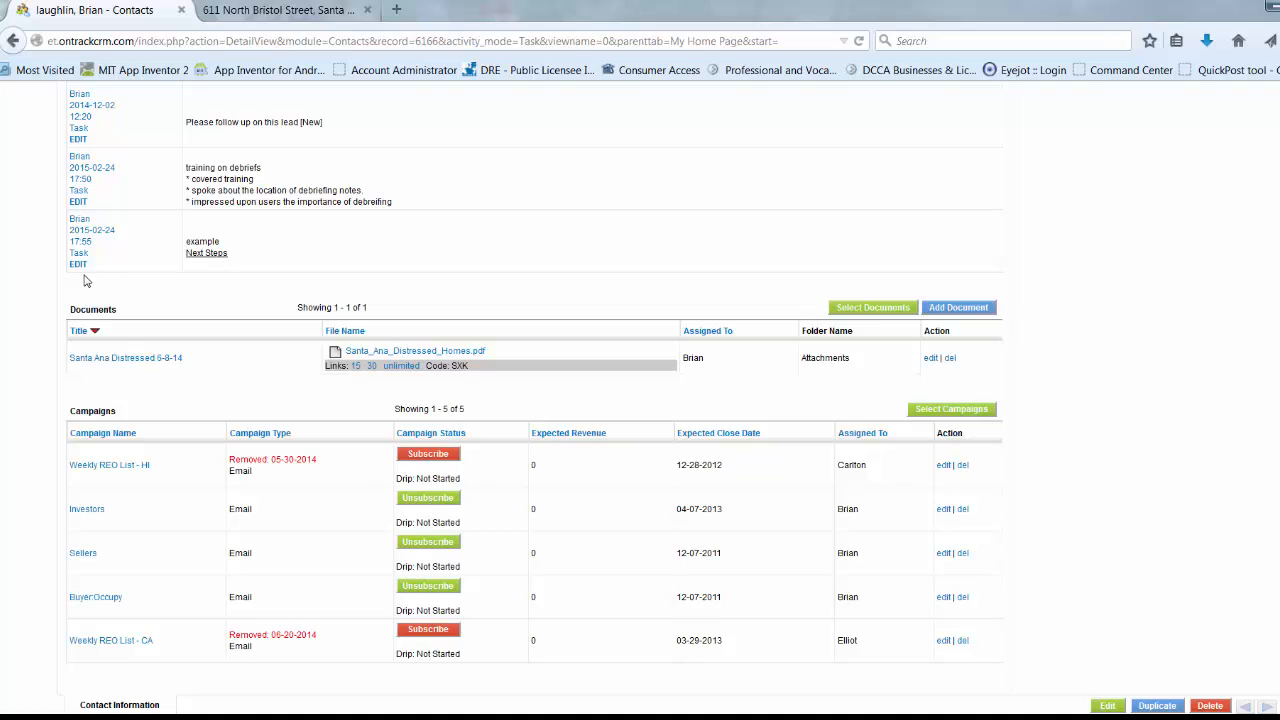
left_click(80, 265)
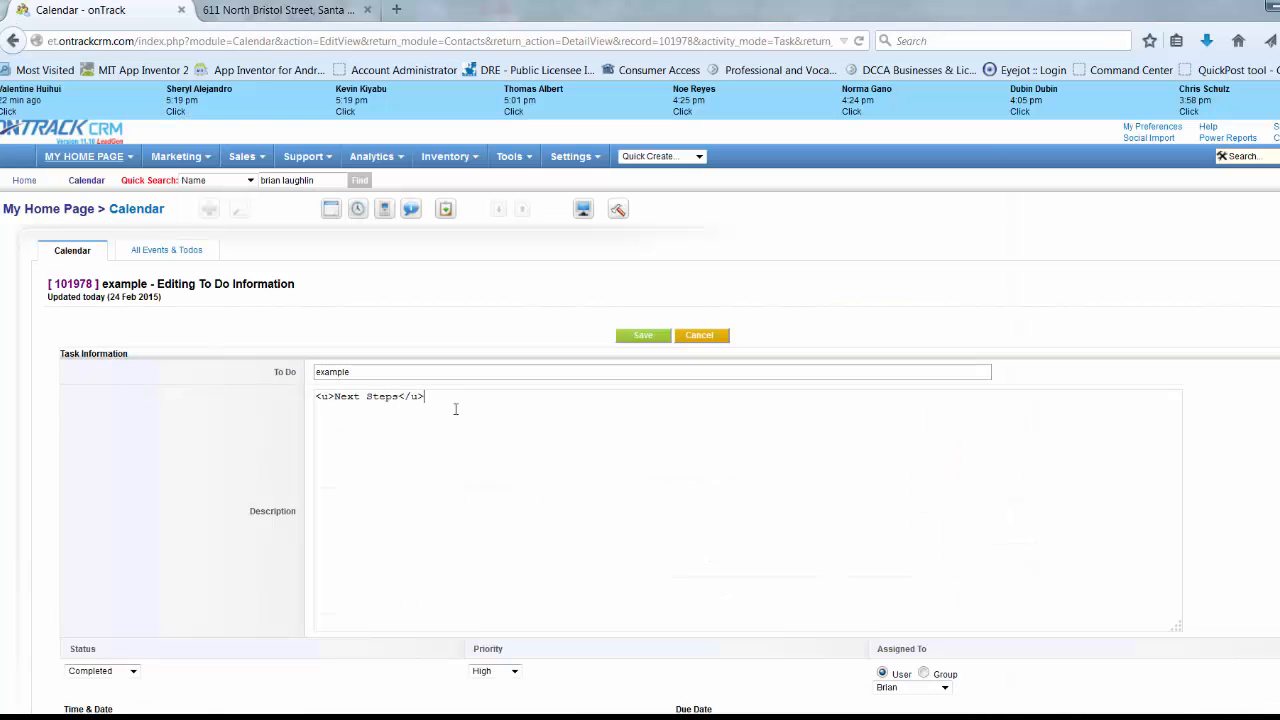
type("1. Number")
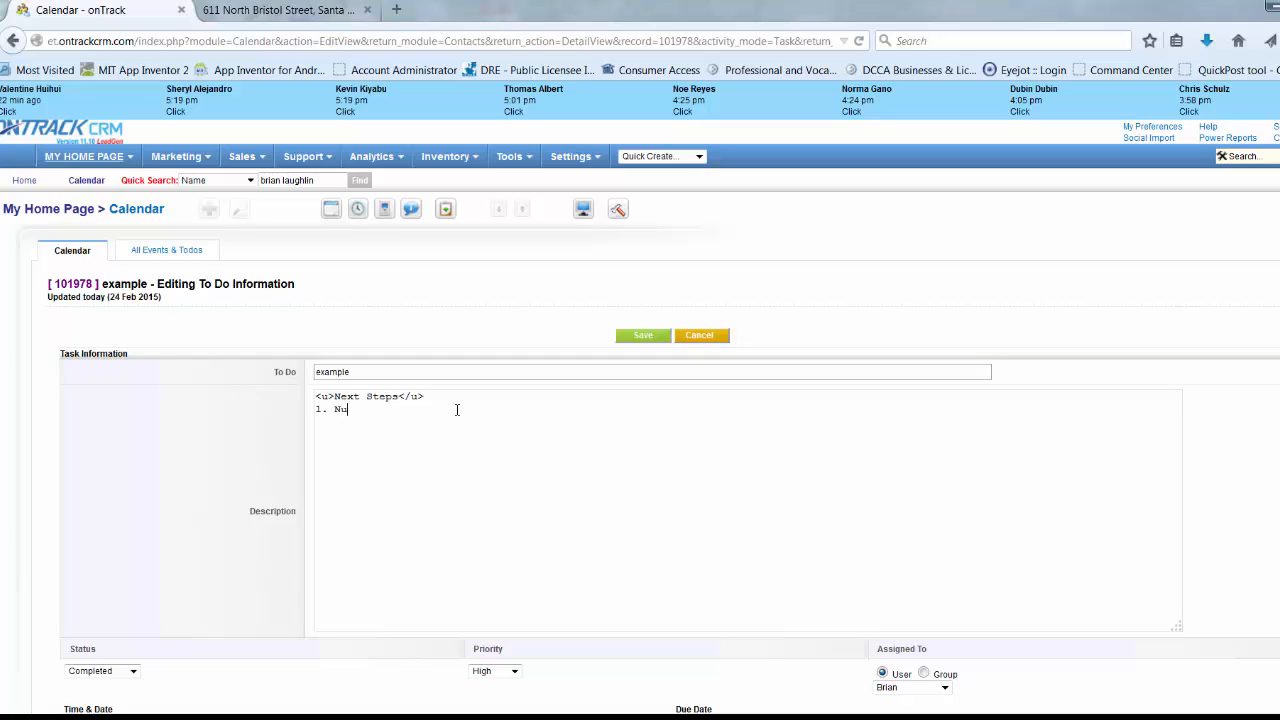
key("Return")
type("2. Number 2 3. Number 3")
key("Up")
type("2")
key("Up")
type("1")
key("Left")
key("Right")
key("Down")
key("Down")
Add the lines "<b>bold text</b>" and "<b><u>Bold underline</b></u>" below the numbered list and save the note
key("Return")
key("Return")
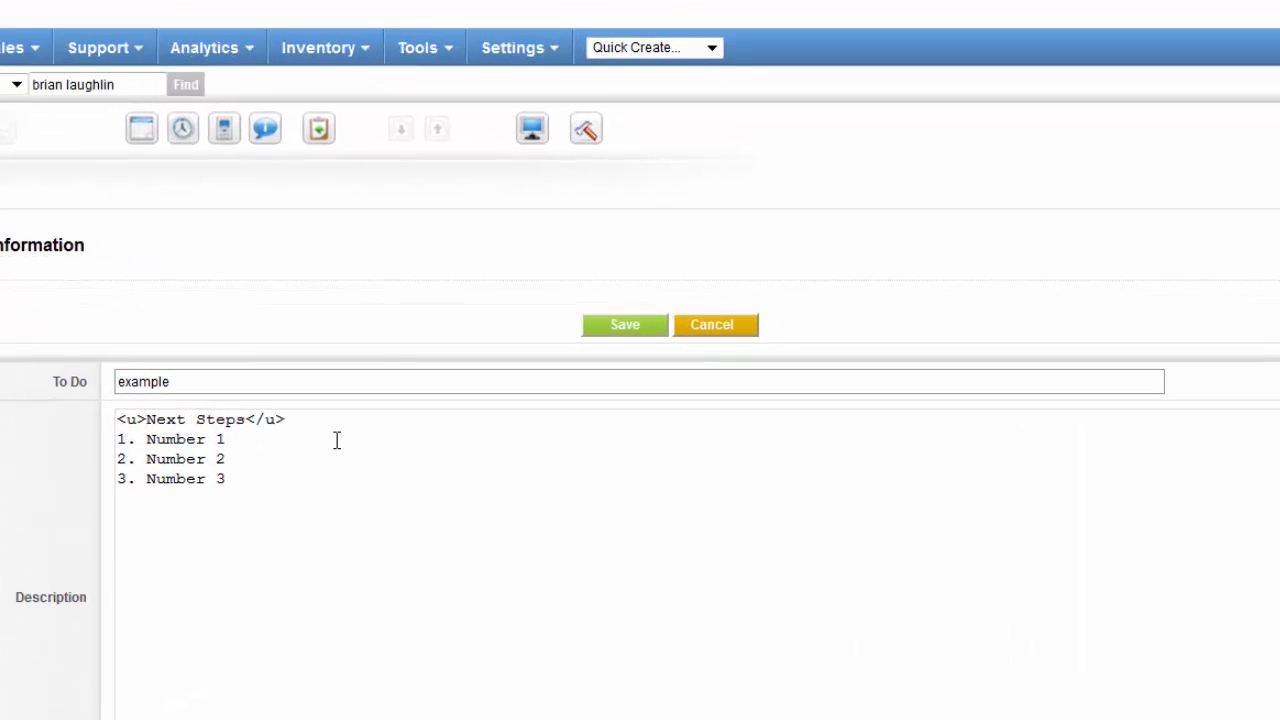
type("<b>bold text</b>")
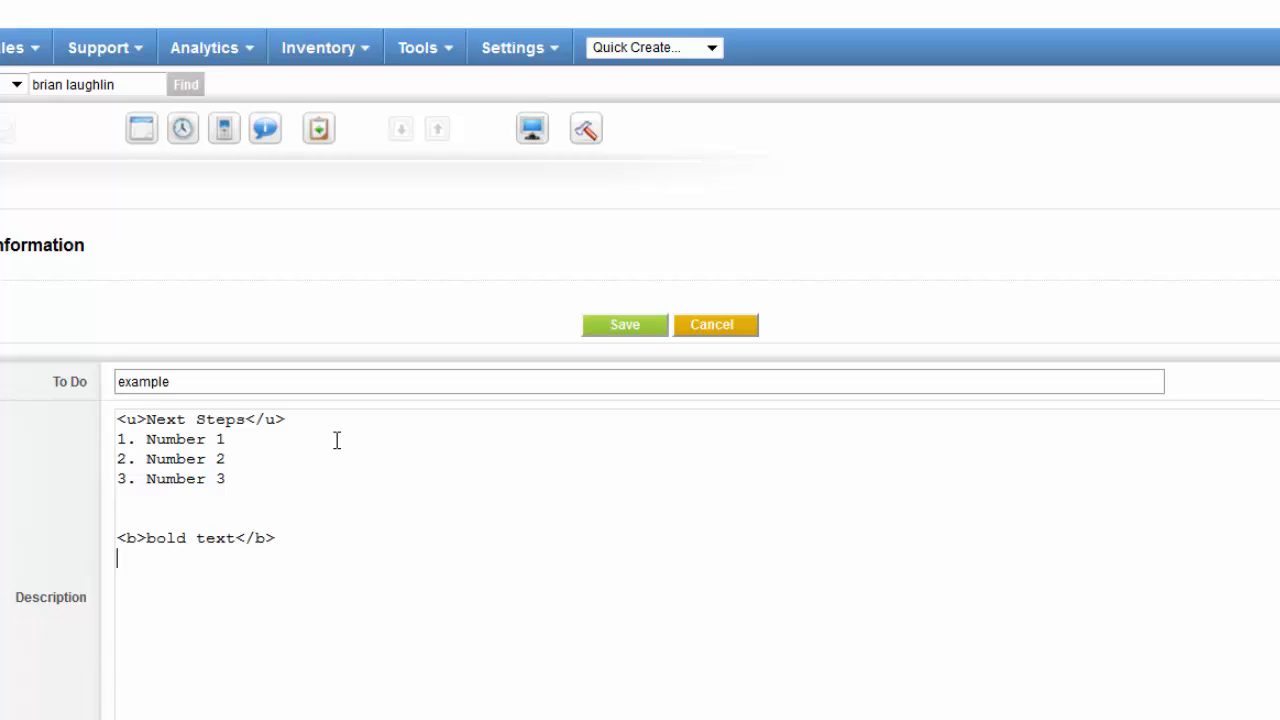
key("Return")
type("<b><u>Bold underline")
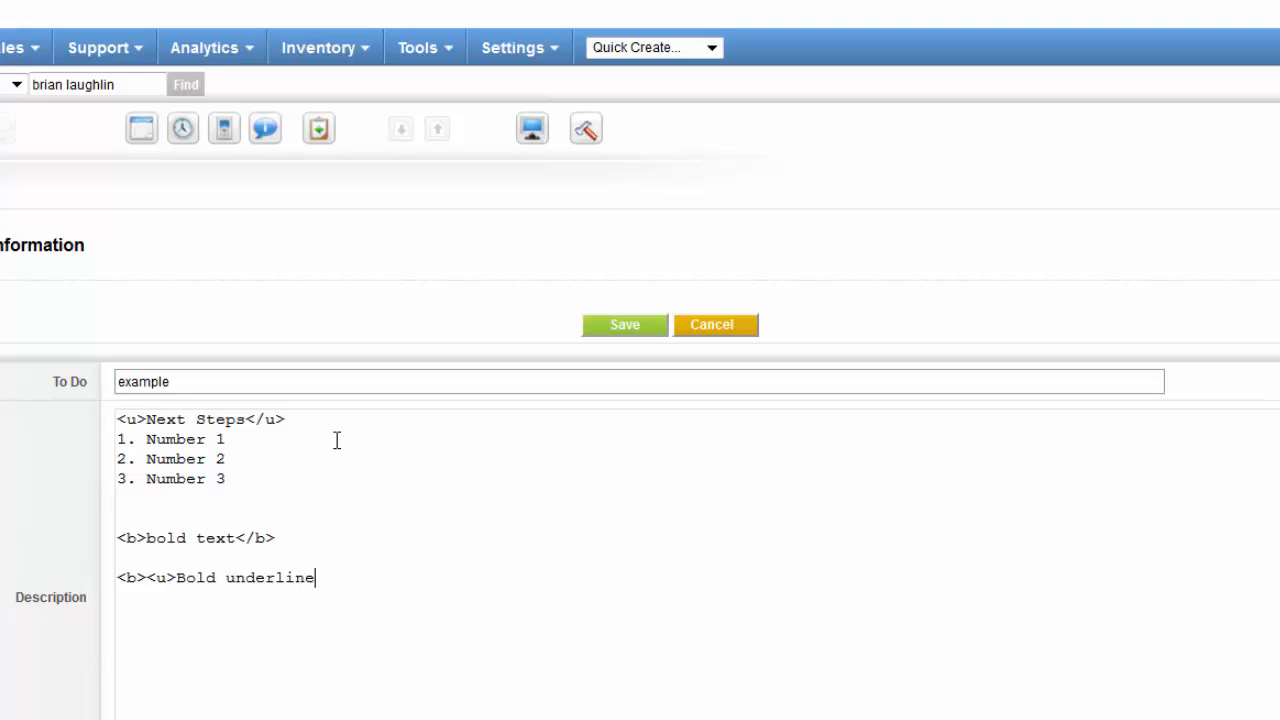
type("</b></u>")
left_click(612, 325)
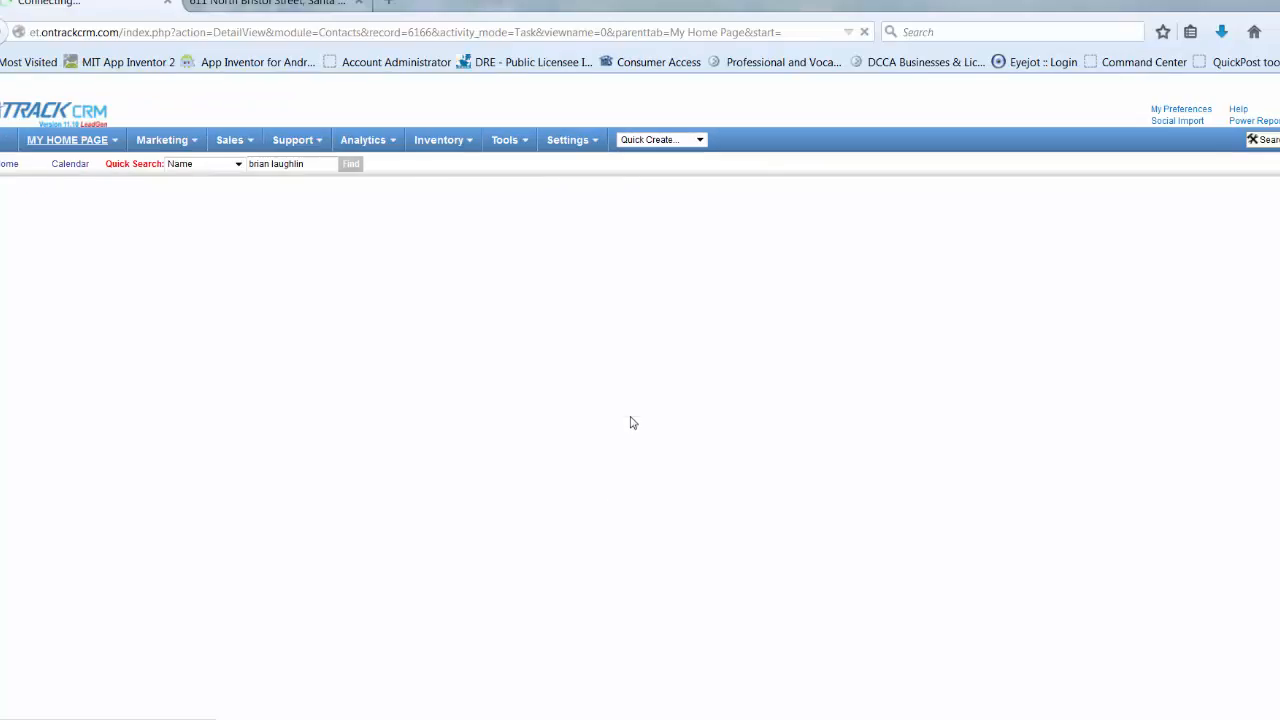
Examine the formatting of the updated "example" note in the contact's Activity History
scroll(629, 425, "down", 20)
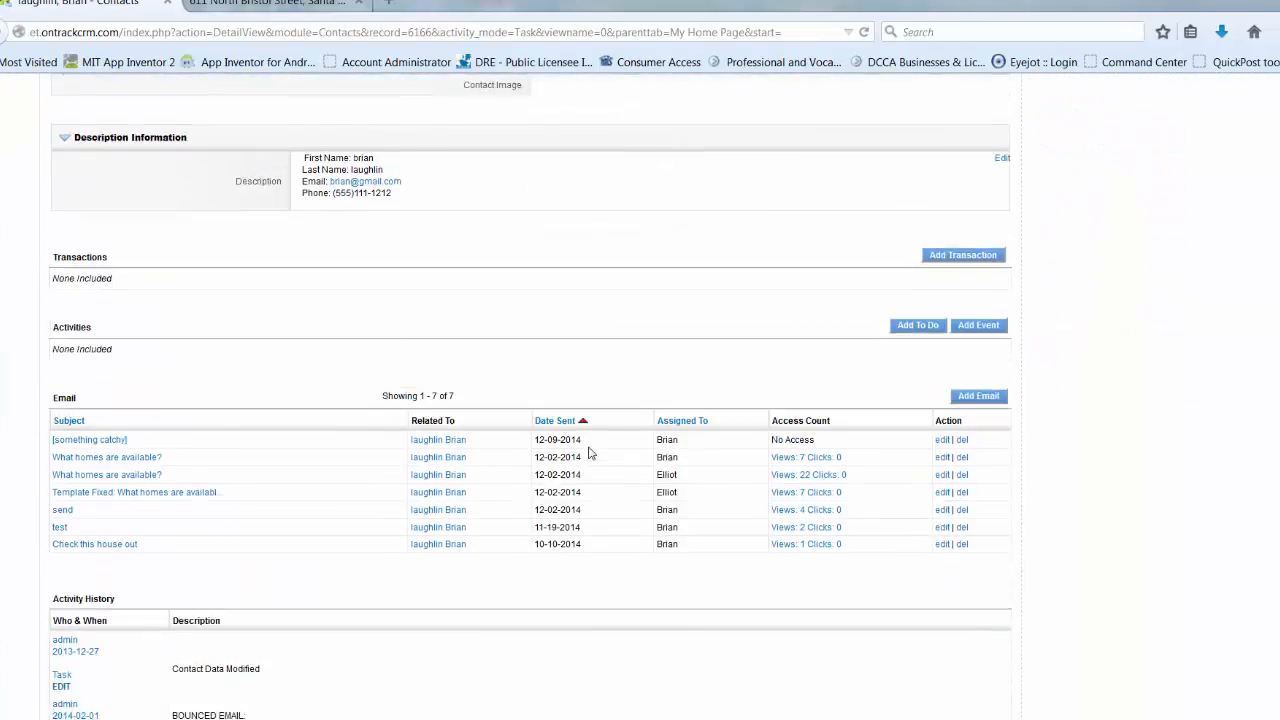
scroll(588, 452, "down", 5)
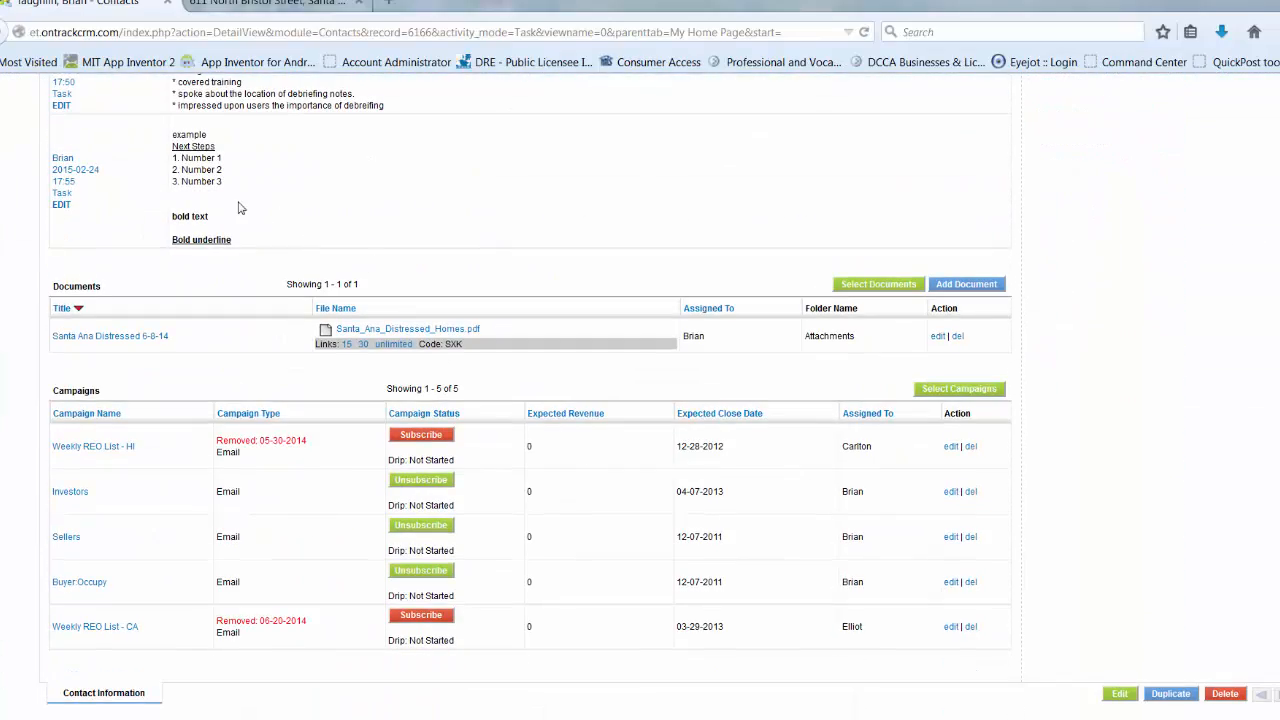
scroll(232, 210, "up", 1)
scroll(226, 215, "up", 1)
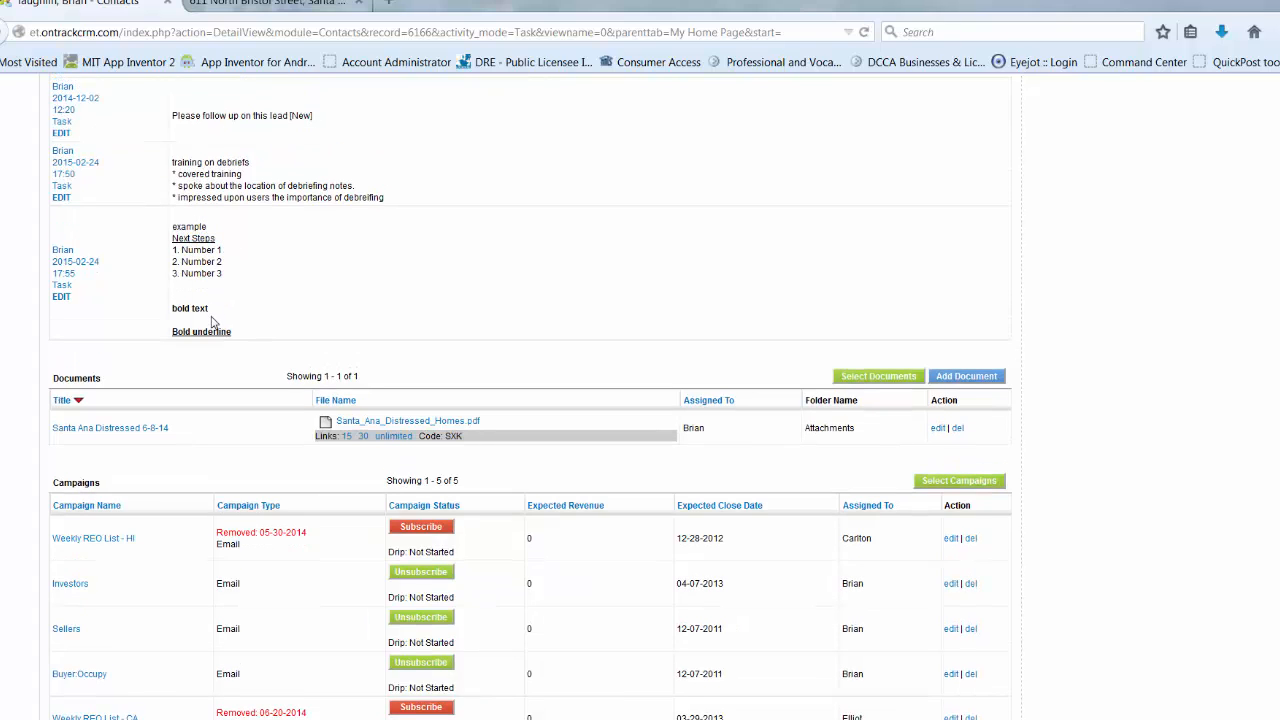
Reopen the "example" note from the Activity History and replace its title with the suggested "<font color=blue size = +2>Joined Inet</font>"
left_click(62, 296)
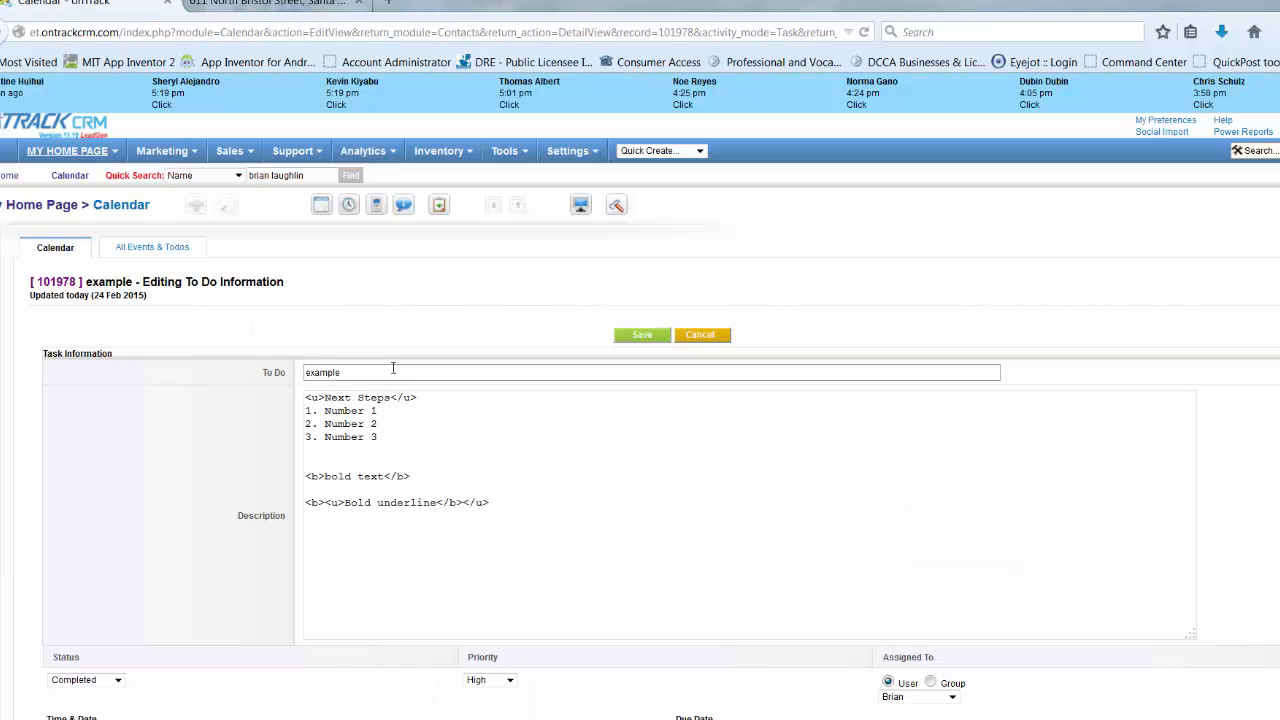
left_click_drag(394, 372, 256, 360)
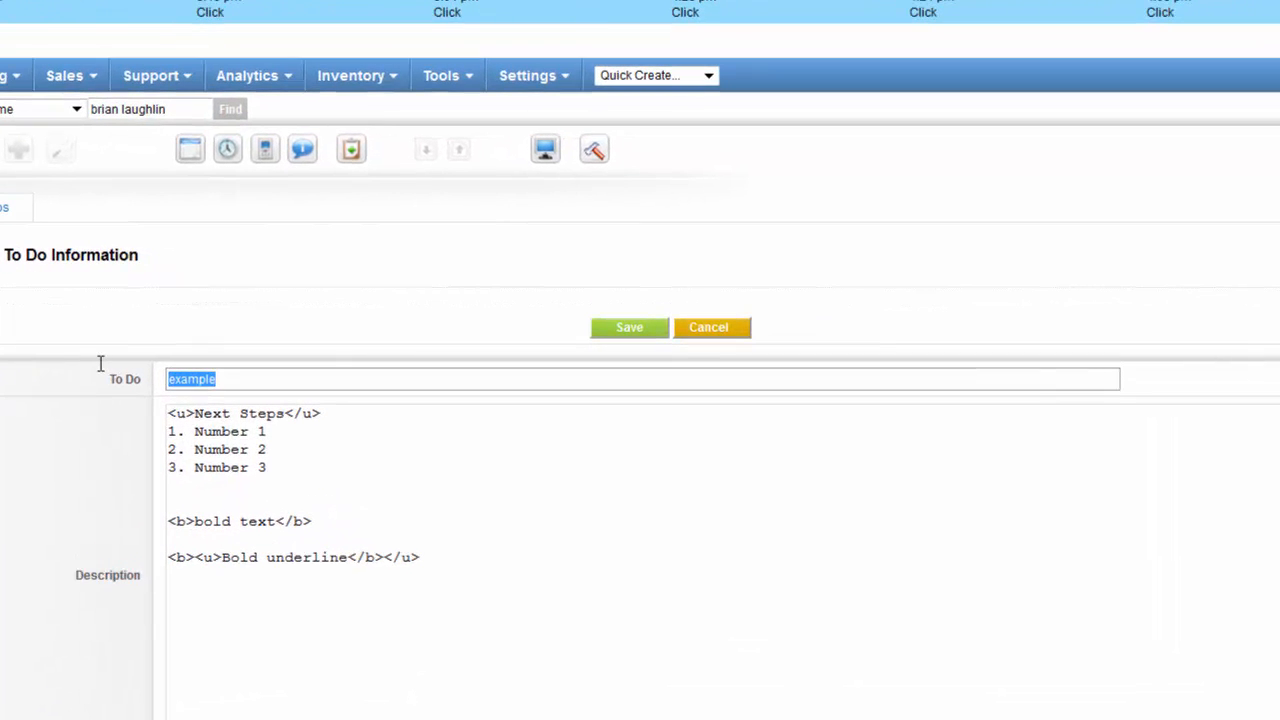
type("<font")
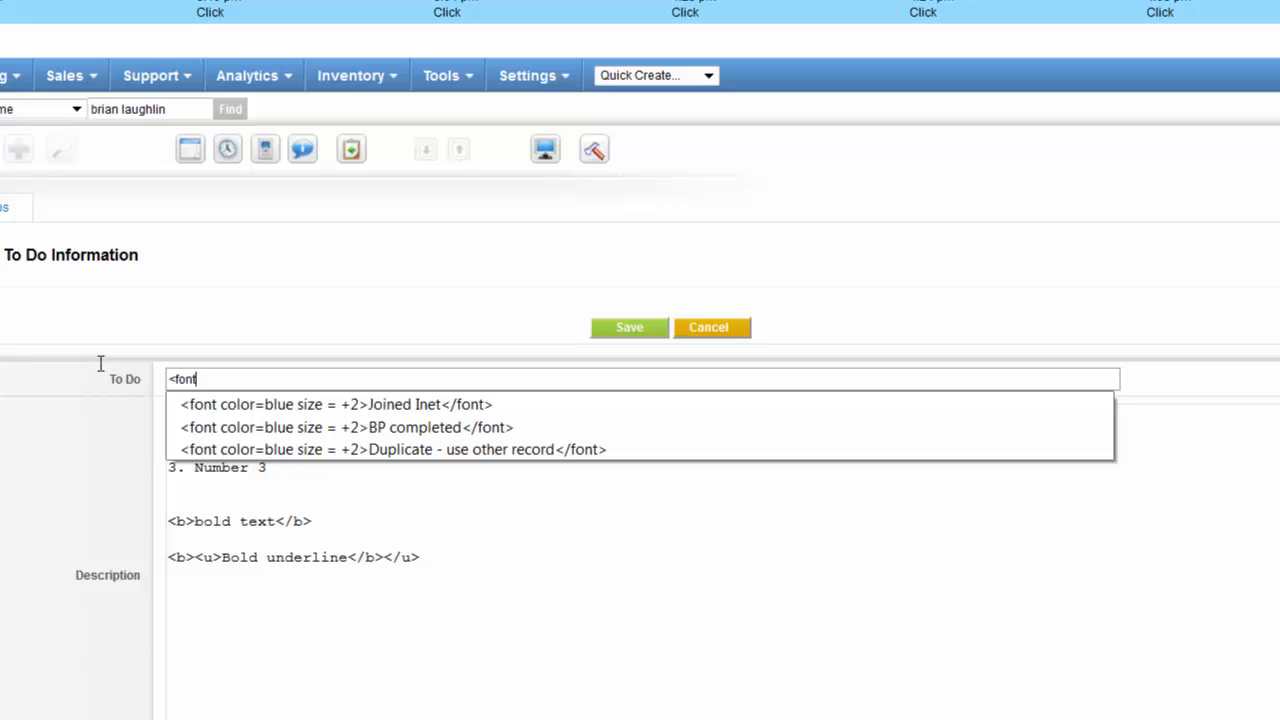
left_click(268, 406)
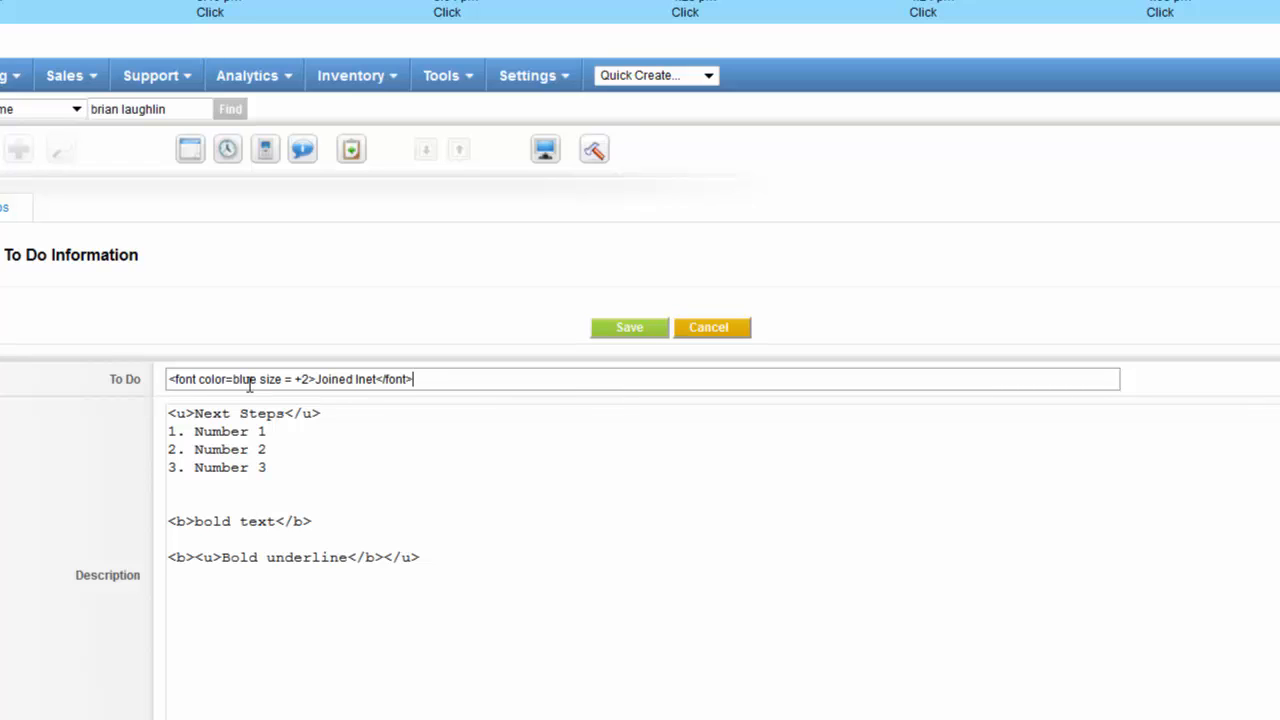
Replace "Joined Inet" between the title's font tags with "Large text example" and save the note
left_click(374, 379)
key("BackSpace")
key("BackSpace")
key("BackSpace")
key("BackSpace")
key("BackSpace")
key("BackSpace")
key("BackSpace")
key("BackSpace")
key("BackSpace")
key("BackSpace")
key("BackSpace")
key("BackSpace")
type(">Large text example")
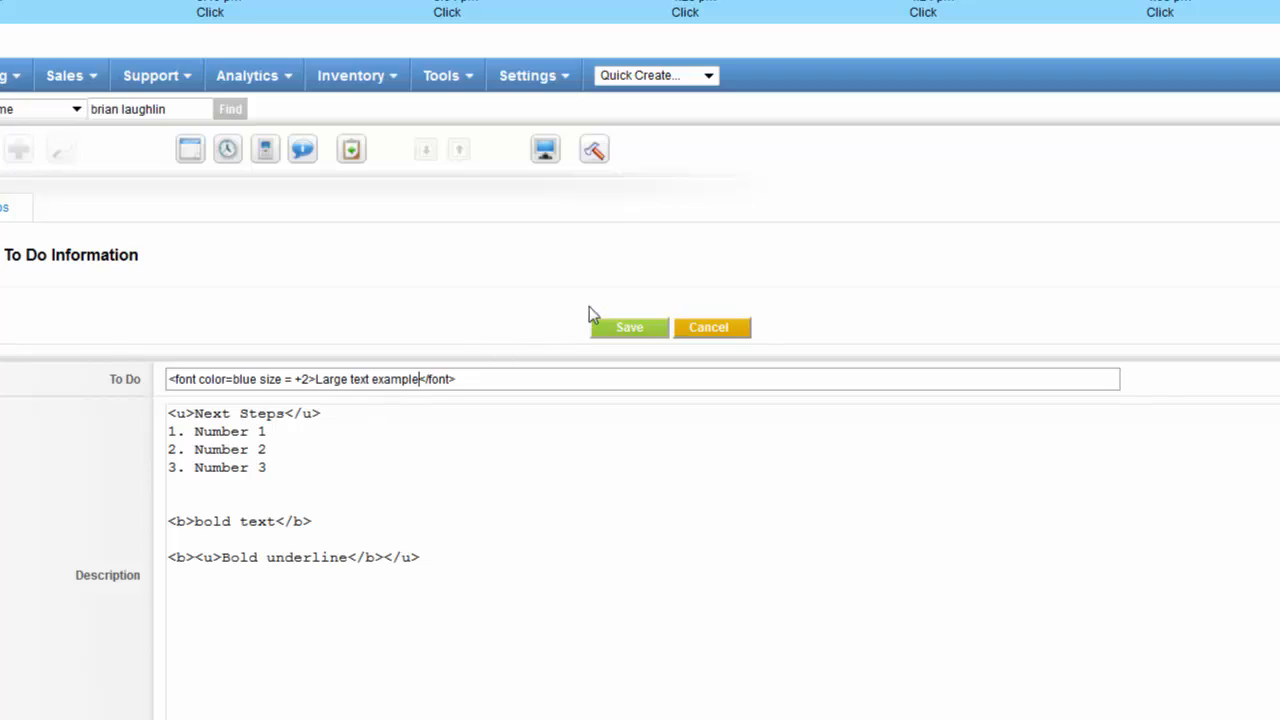
left_click(647, 330)
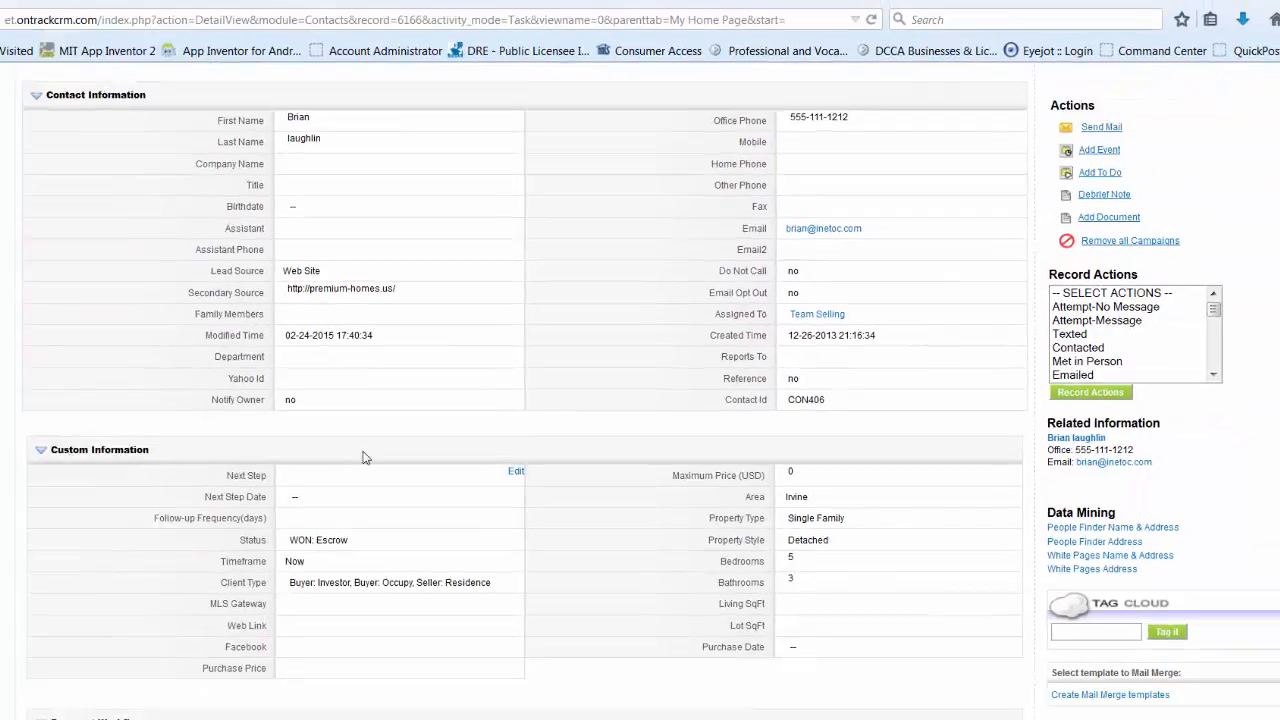
Reopen the "Large text example" note, set the title's font color to red and its size to +4, and save it
scroll(363, 457, "down", 15)
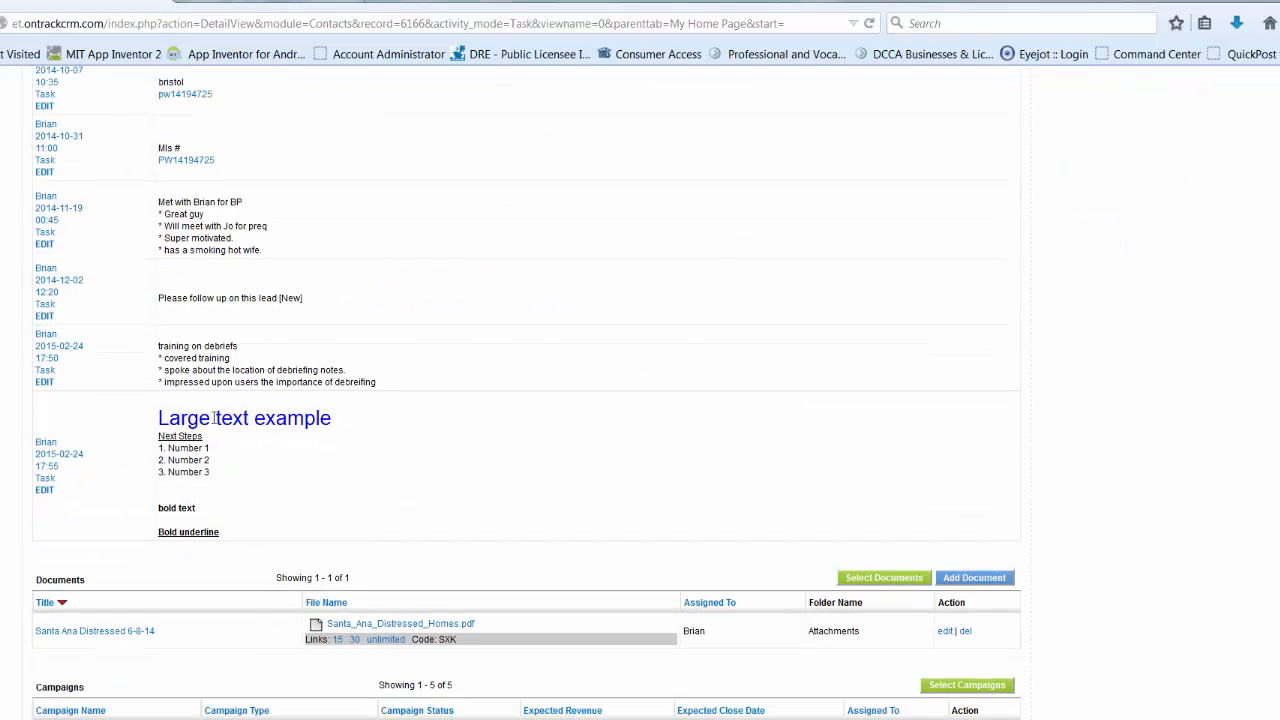
left_click(45, 490)
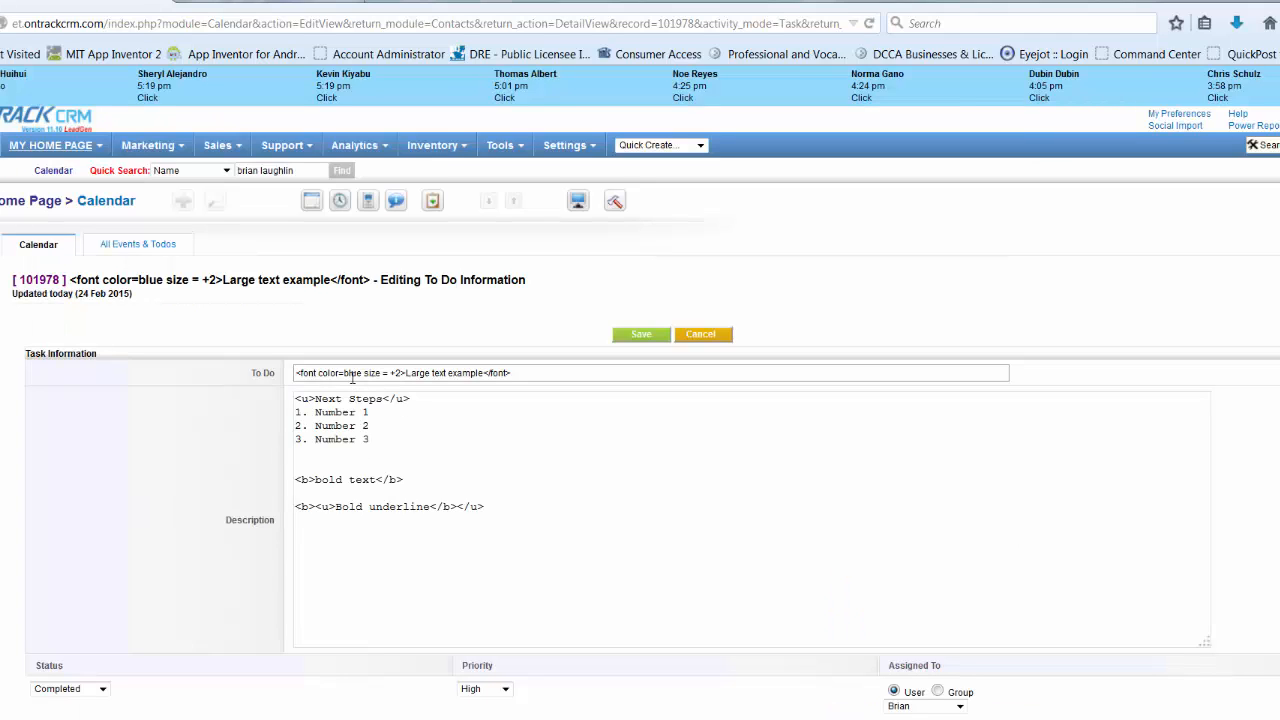
double_click(353, 373)
type("red")
left_click(399, 373)
key("BackSpace")
type("4")
left_click(632, 338)
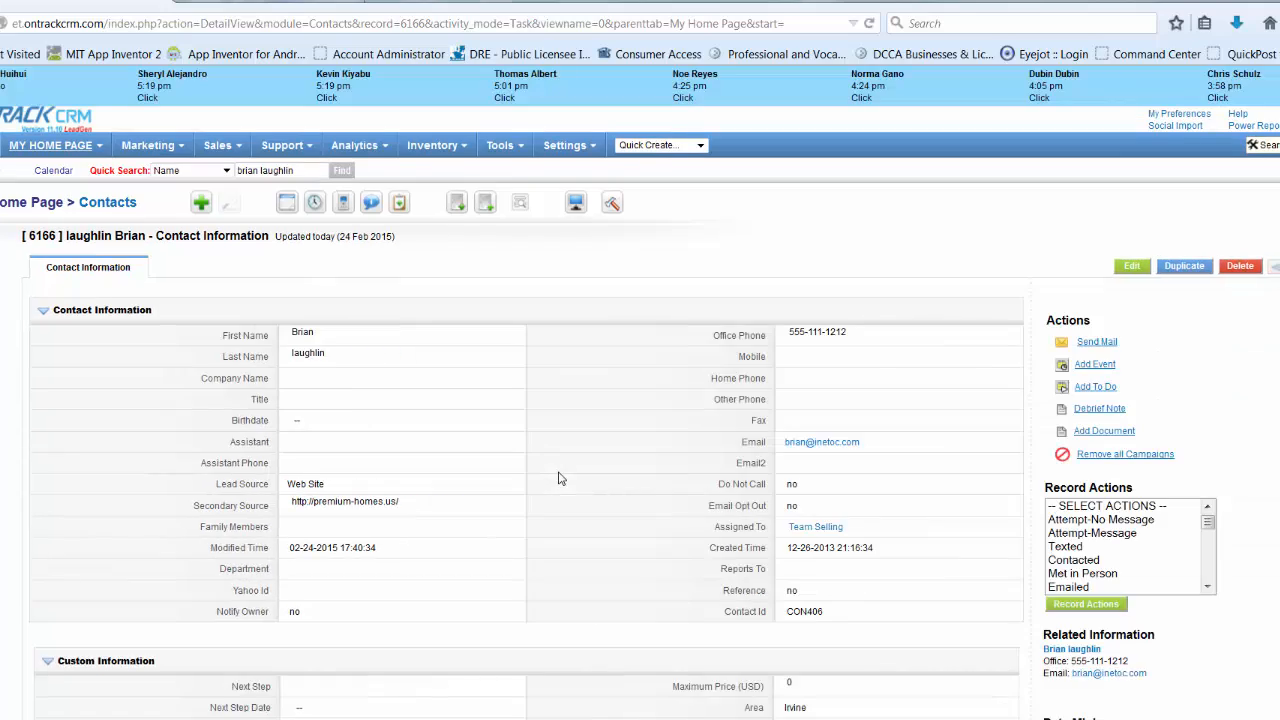
Reopen the "Large text example" note from the Activity History, remove the closing "</font>" tag from its title and save it
scroll(559, 479, "down", 20)
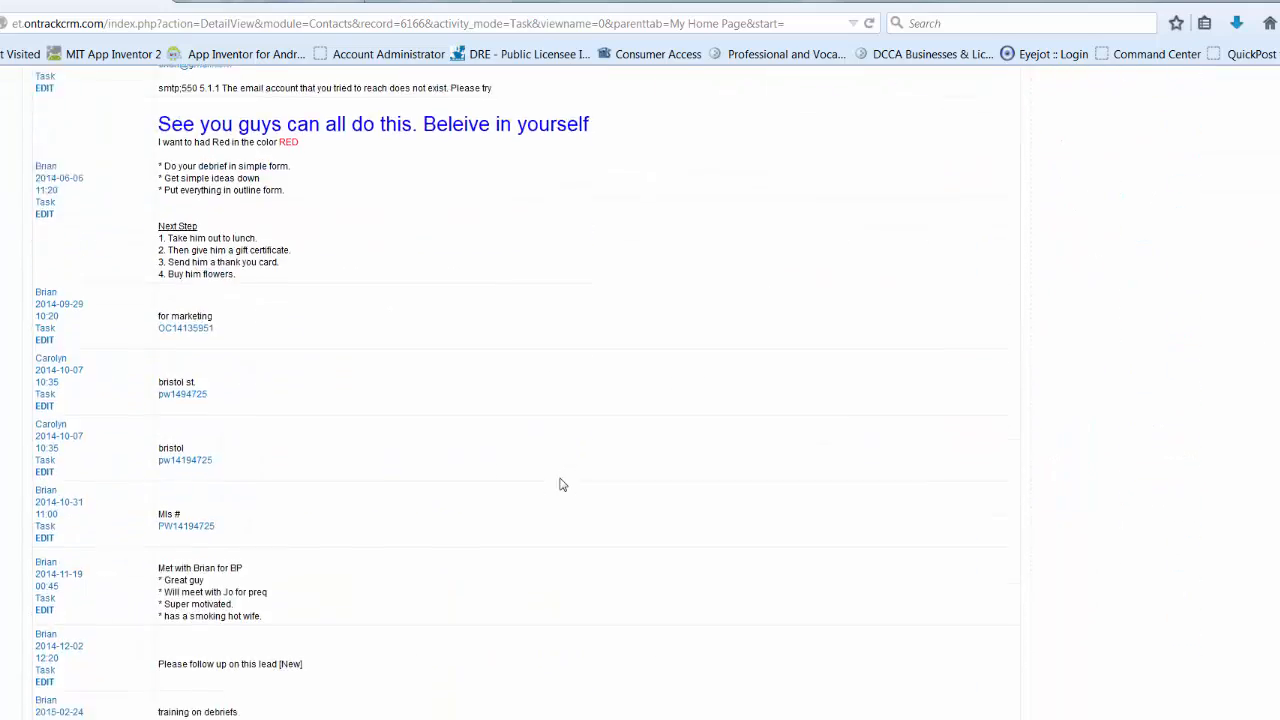
scroll(560, 484, "down", 6)
scroll(560, 484, "up", 3)
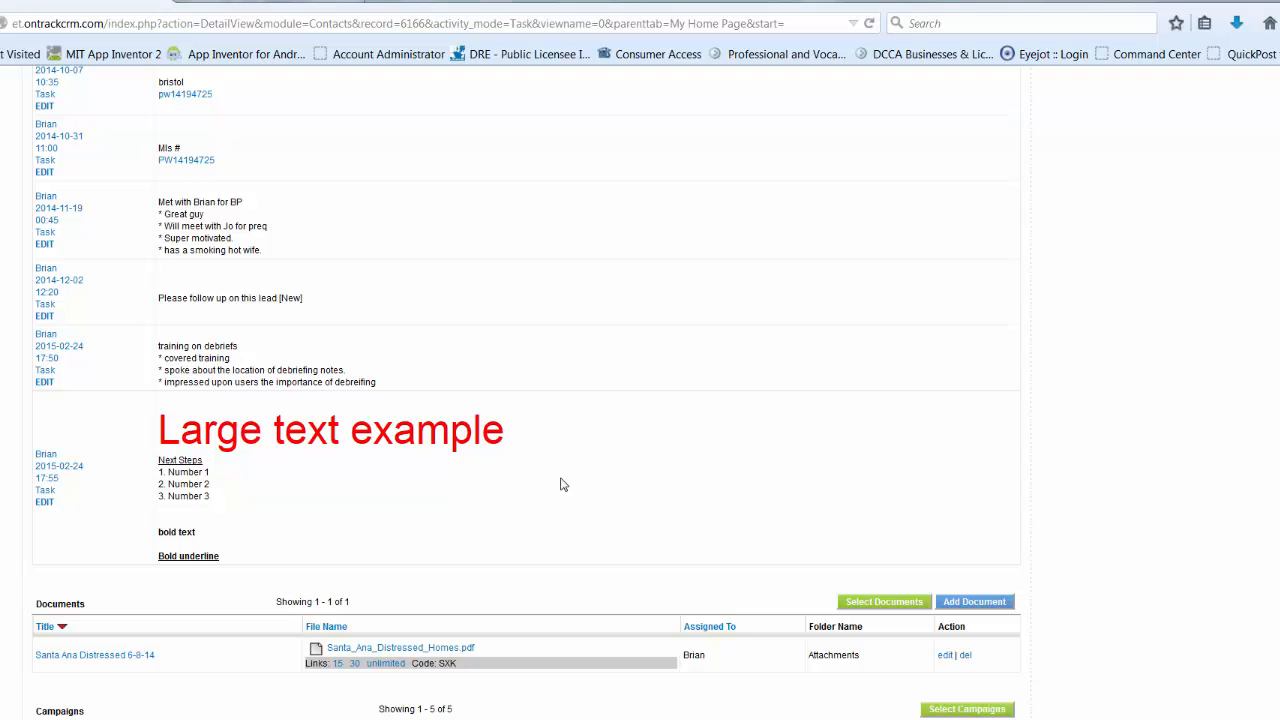
left_click(44, 504)
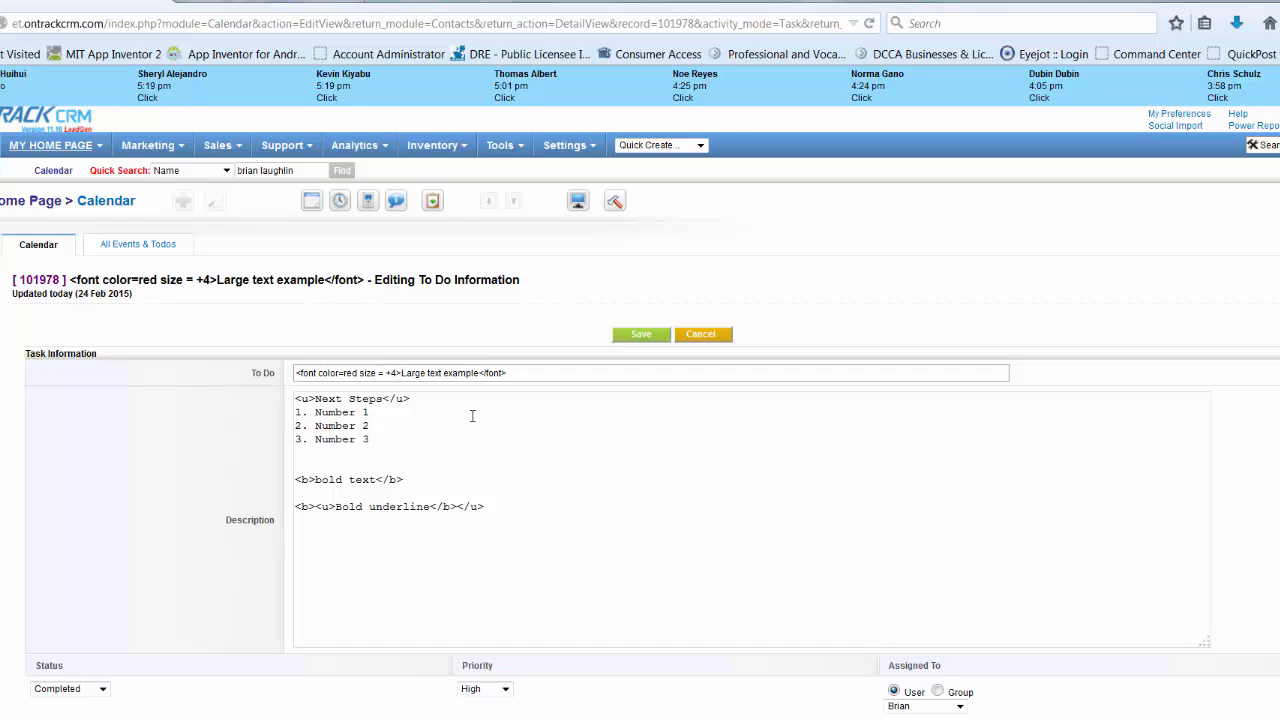
left_click(514, 375)
key("BackSpace")
key("BackSpace")
key("BackSpace")
key("BackSpace")
key("BackSpace")
key("BackSpace")
key("BackSpace")
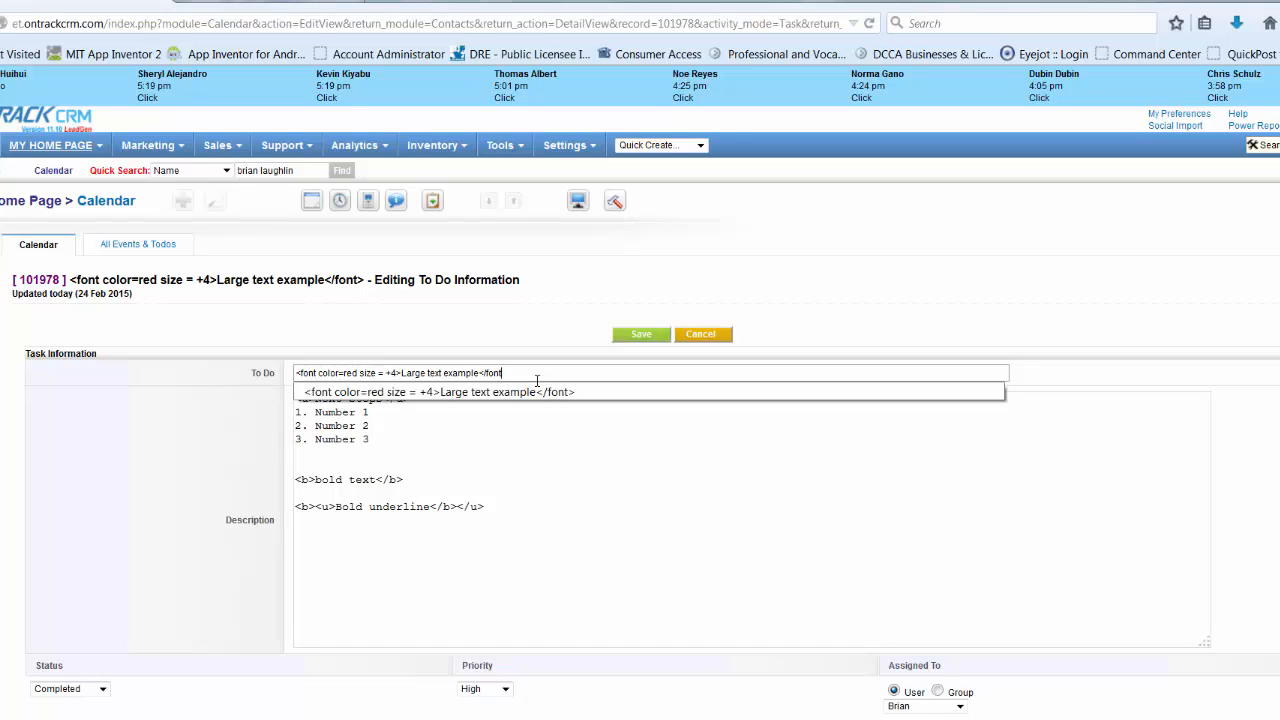
key("Escape")
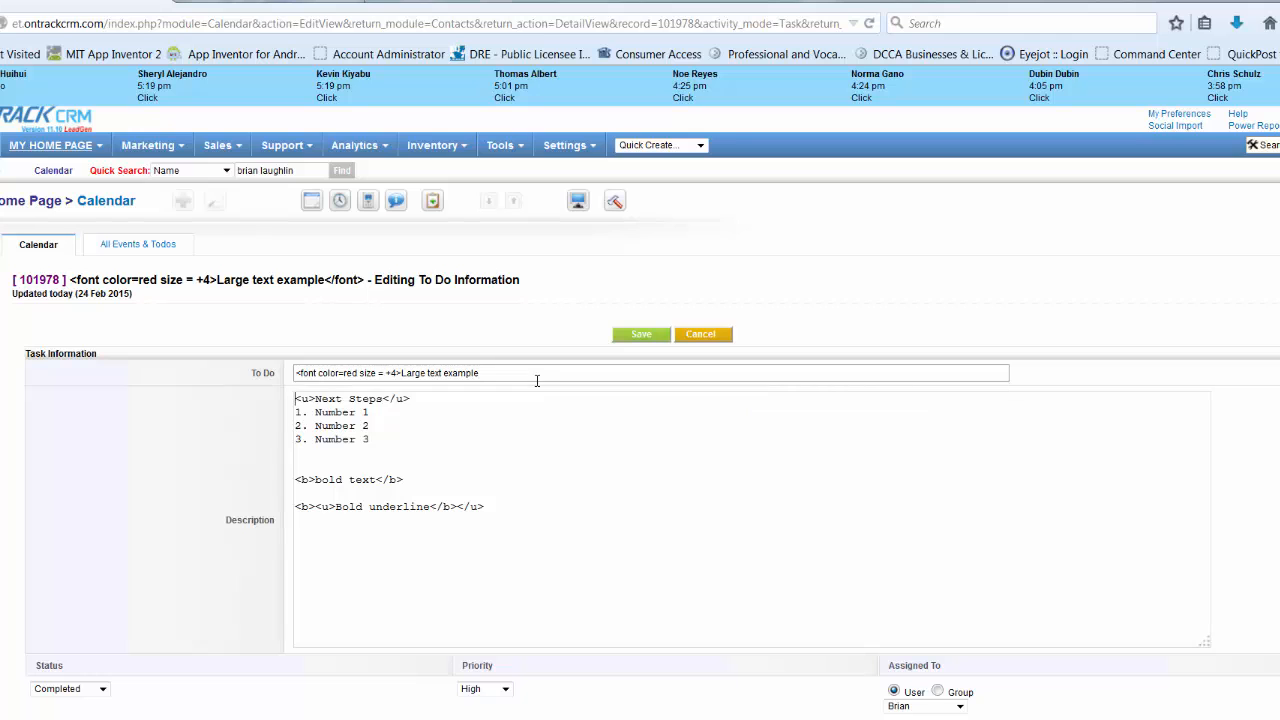
left_click(648, 336)
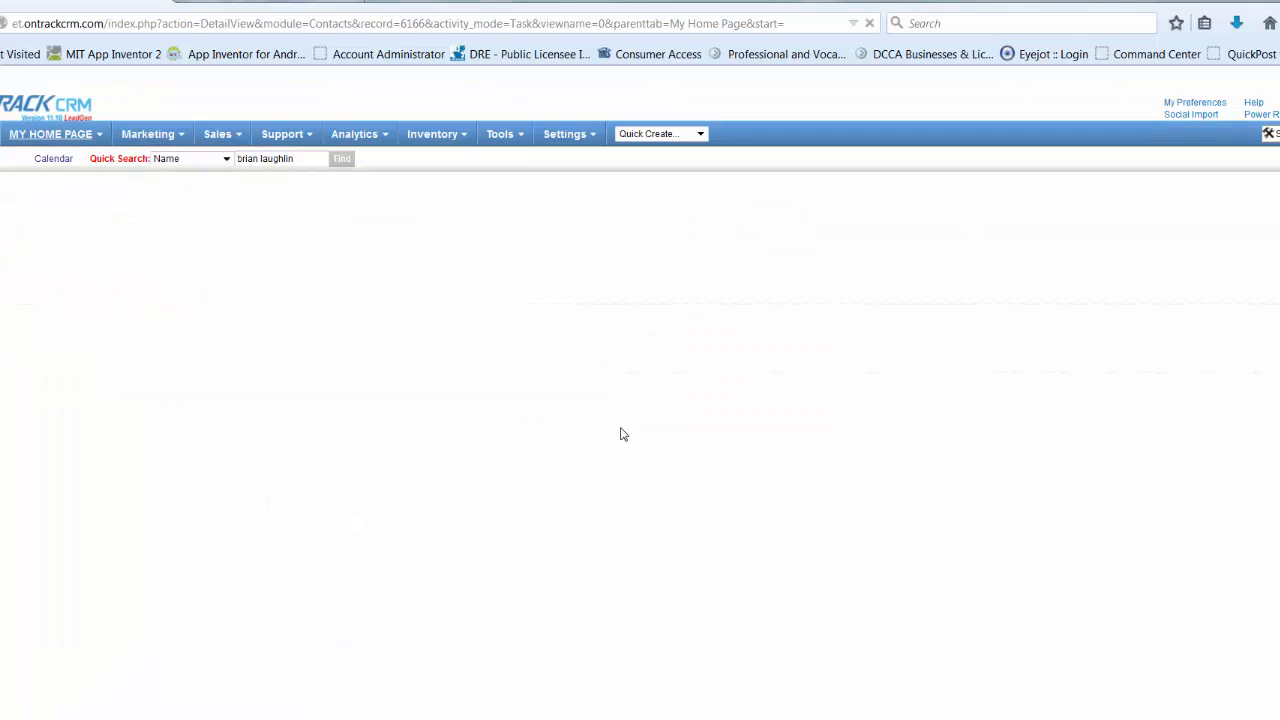
Reopen the "Large text example" note from the Activity History, restore the closing "</font>" tag in its title and save it
scroll(607, 447, "down", 3)
scroll(607, 448, "down", 20)
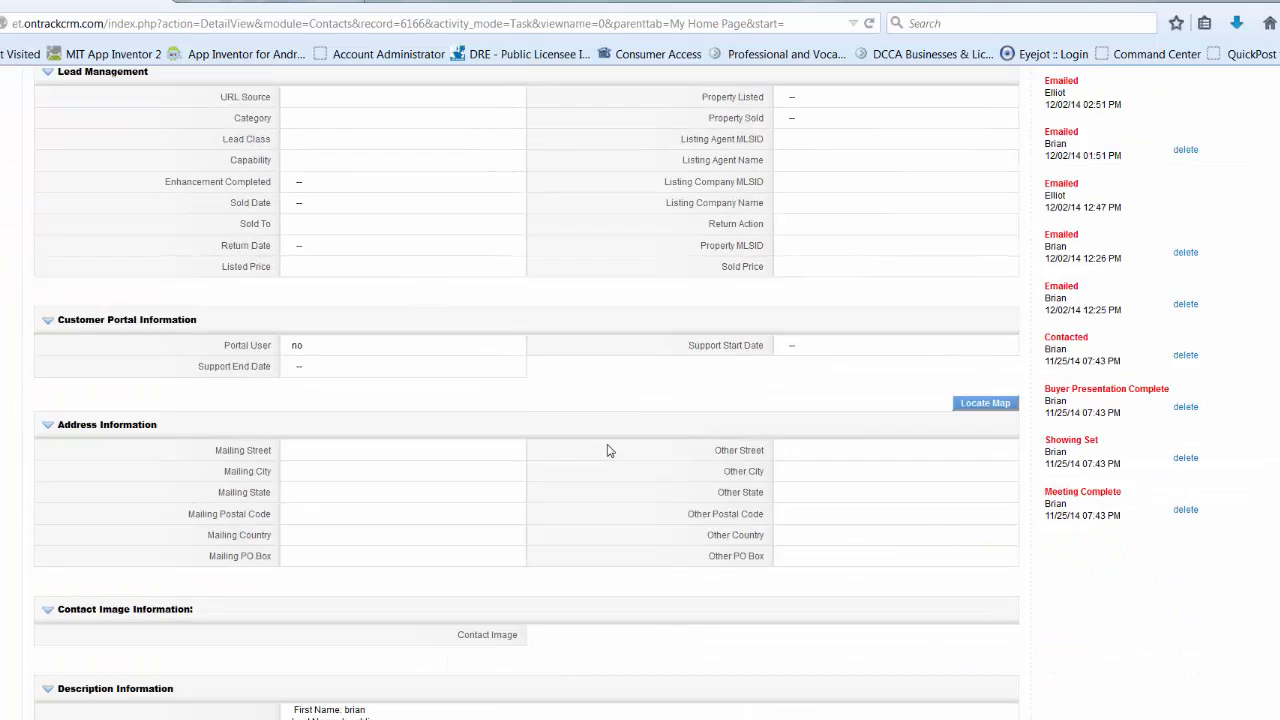
scroll(607, 451, "down", 1)
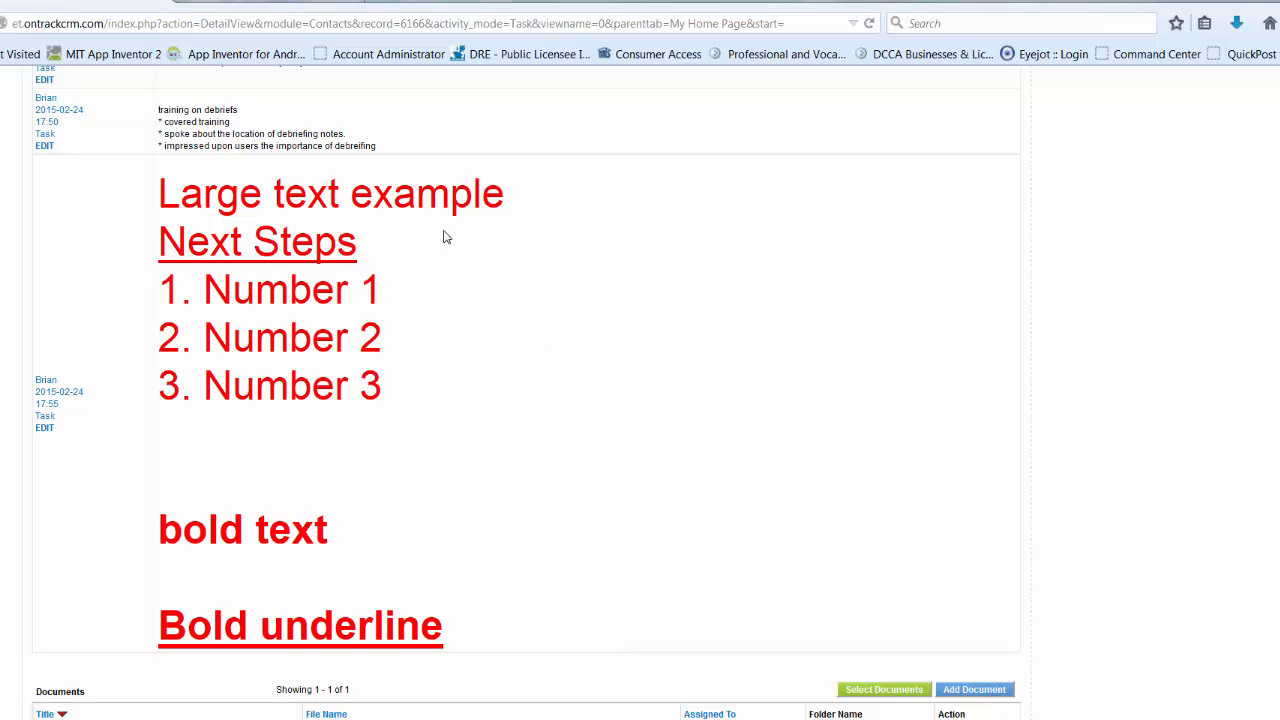
left_click(45, 429)
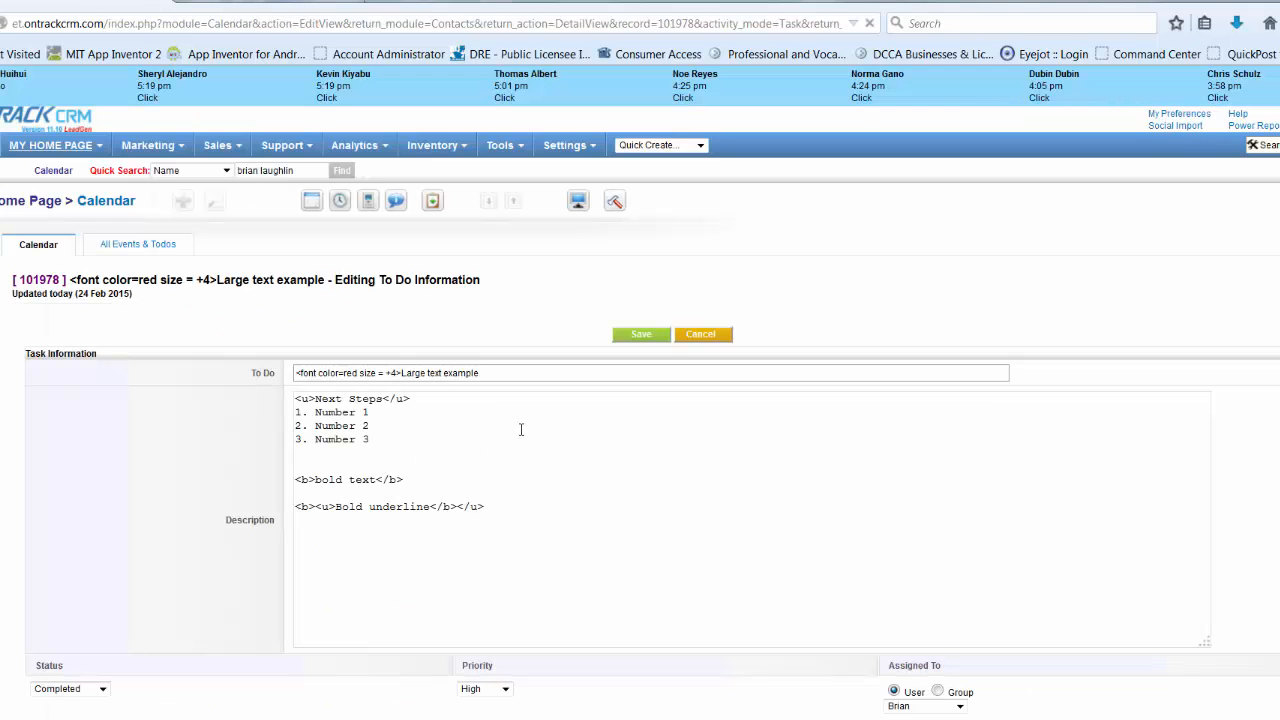
left_click(522, 372)
type("</font>")
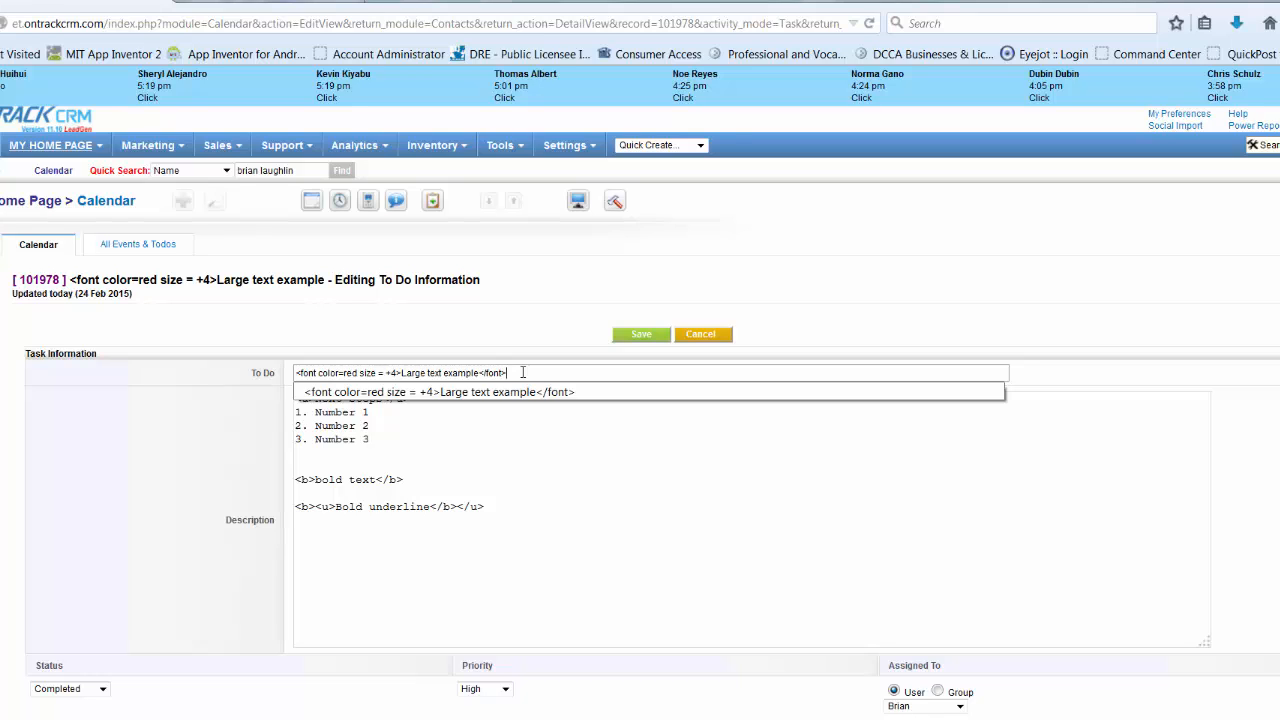
left_click(505, 439)
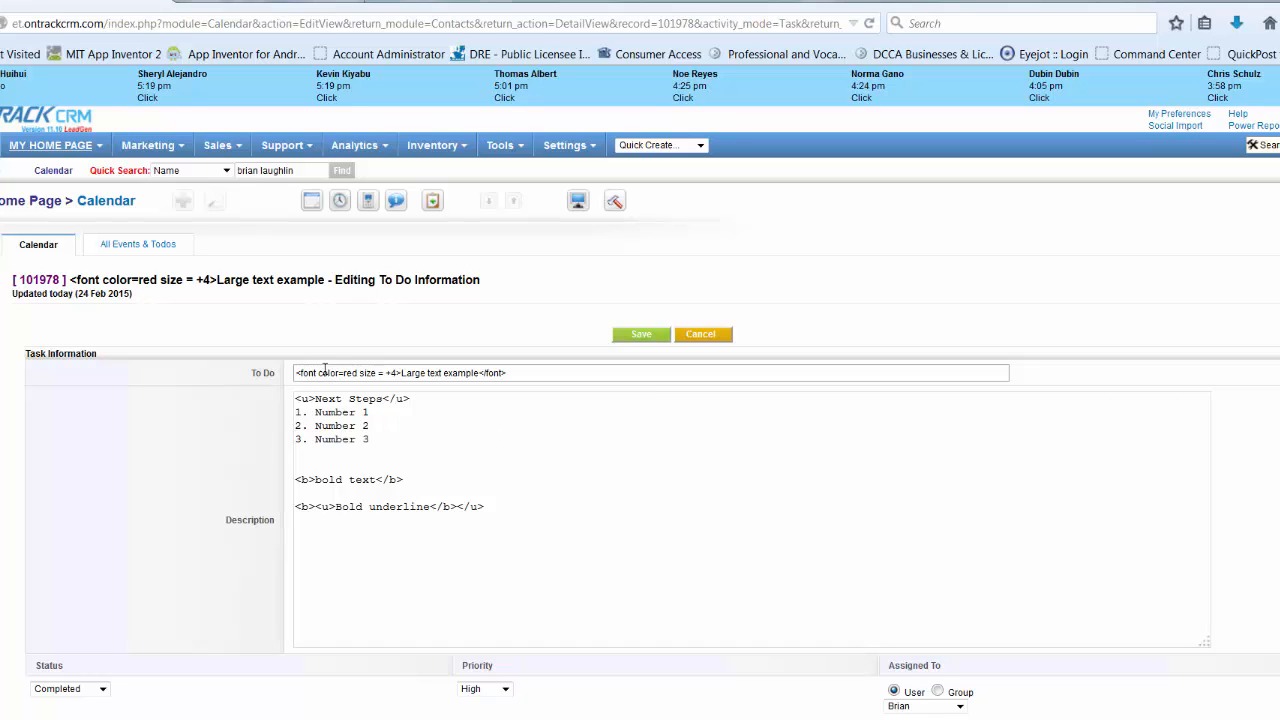
left_click(378, 372)
left_click(644, 338)
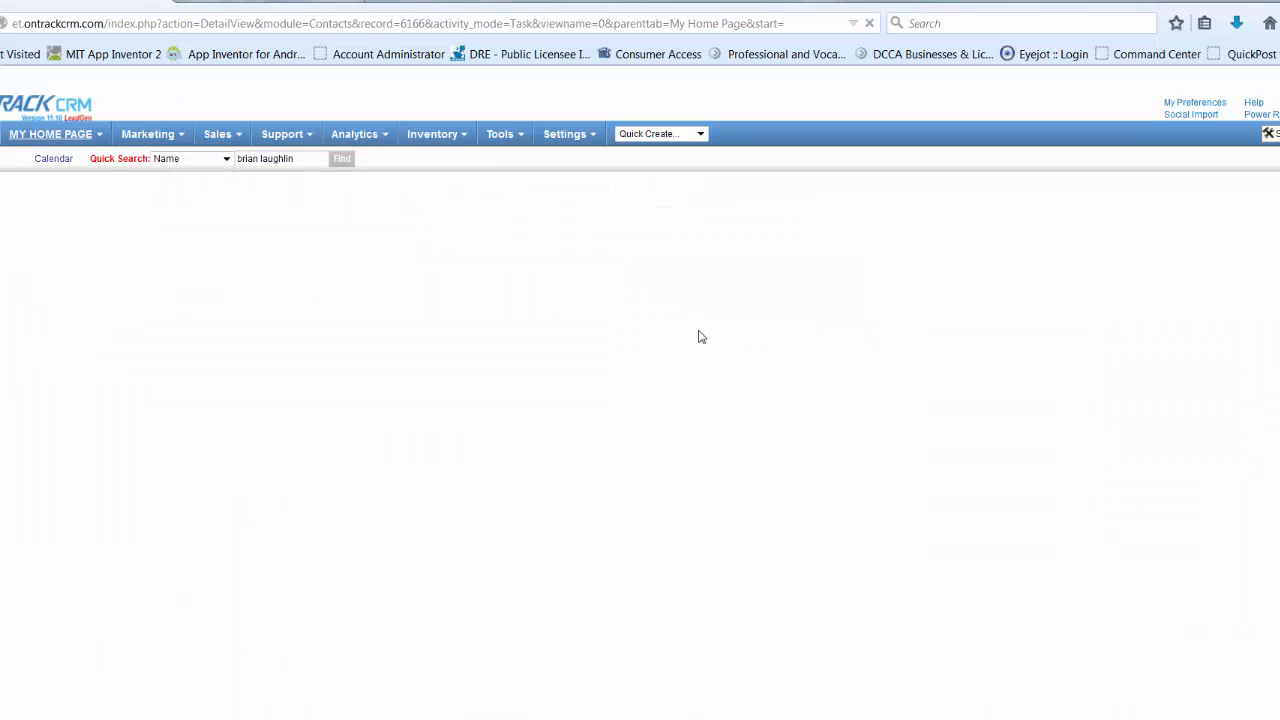
scroll(419, 493, "down", 20)
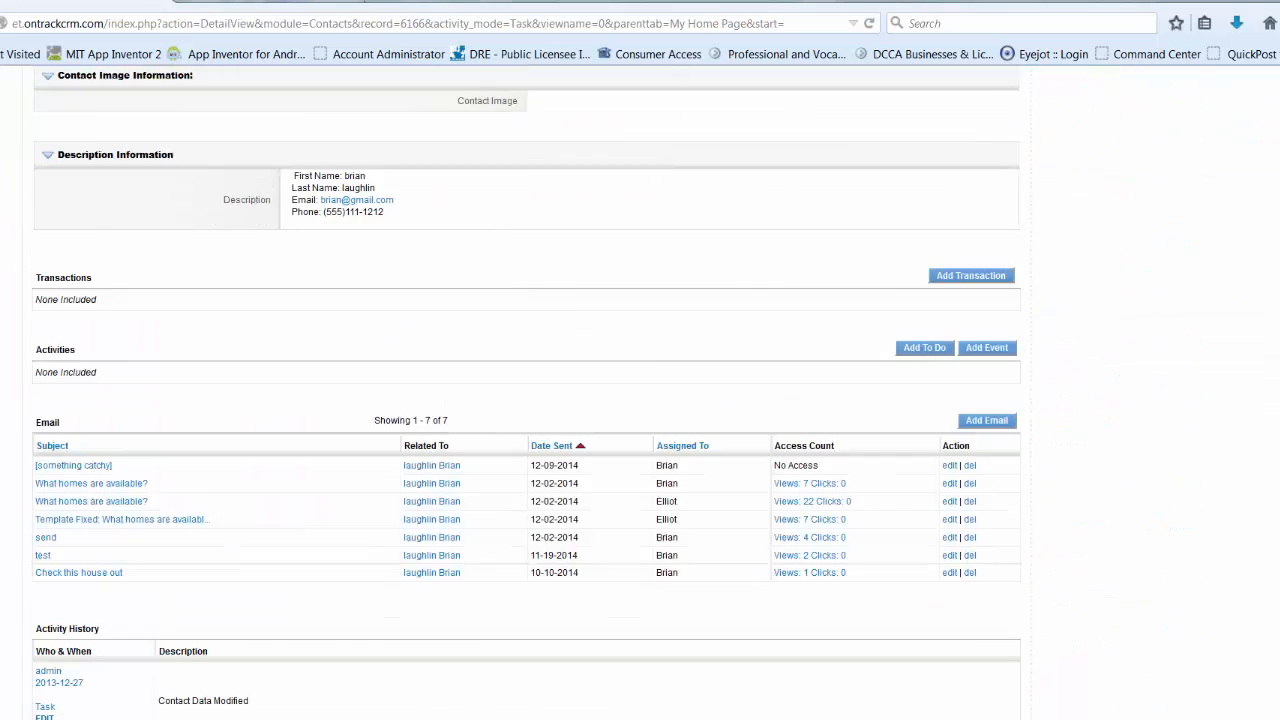